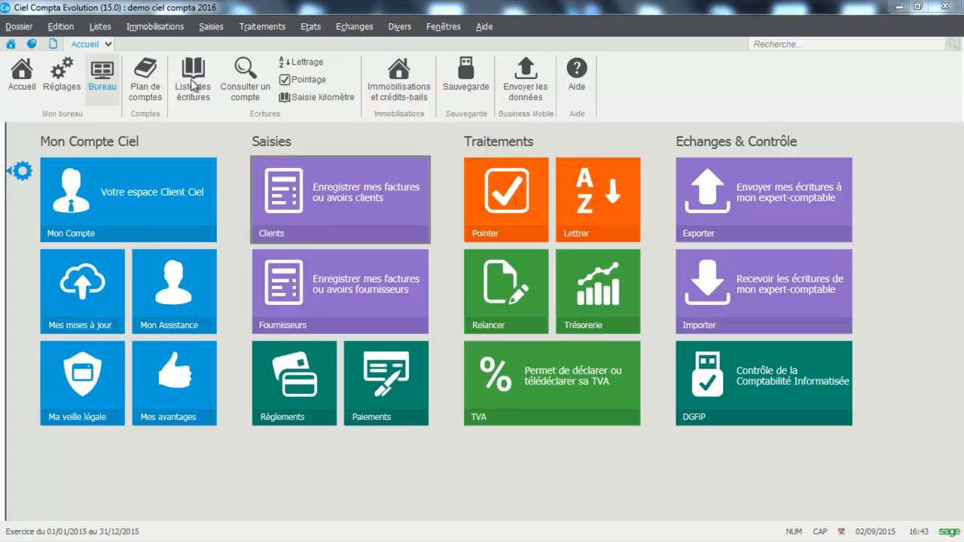
In the accounting preferences for Règlement, allow a lettering difference with a maximum écart of 1.
{"action": "left_click", "coordinate": [13, 26]}
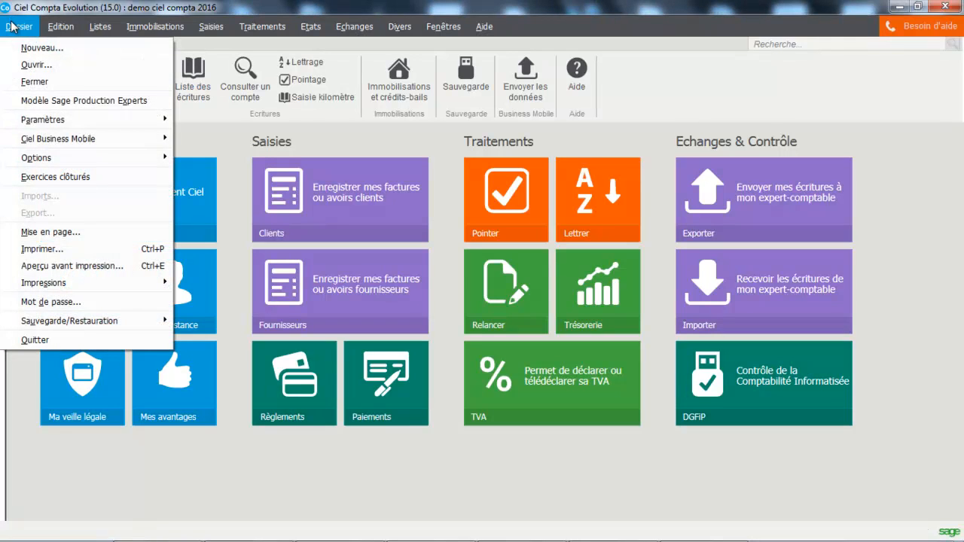
{"action": "mouse_move", "coordinate": [19, 162]}
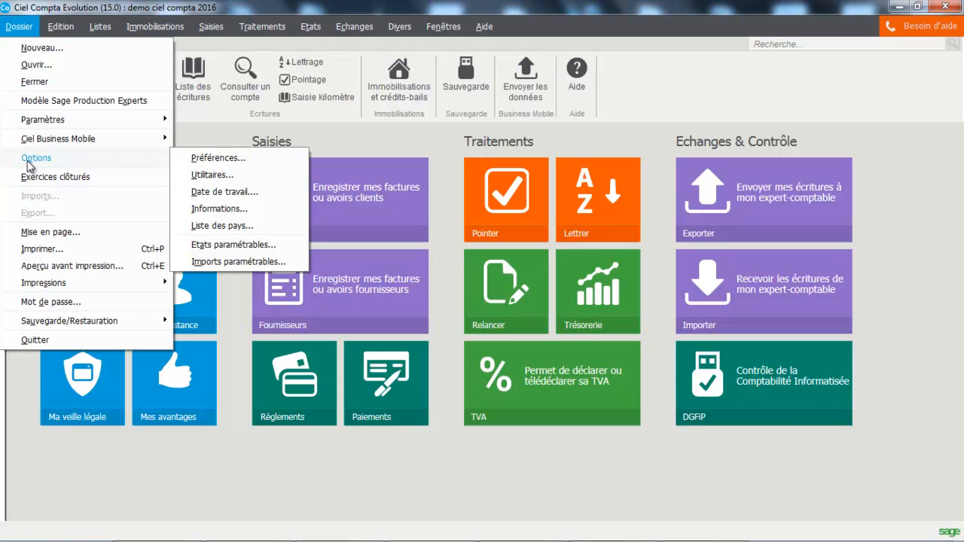
{"action": "left_click", "coordinate": [213, 161]}
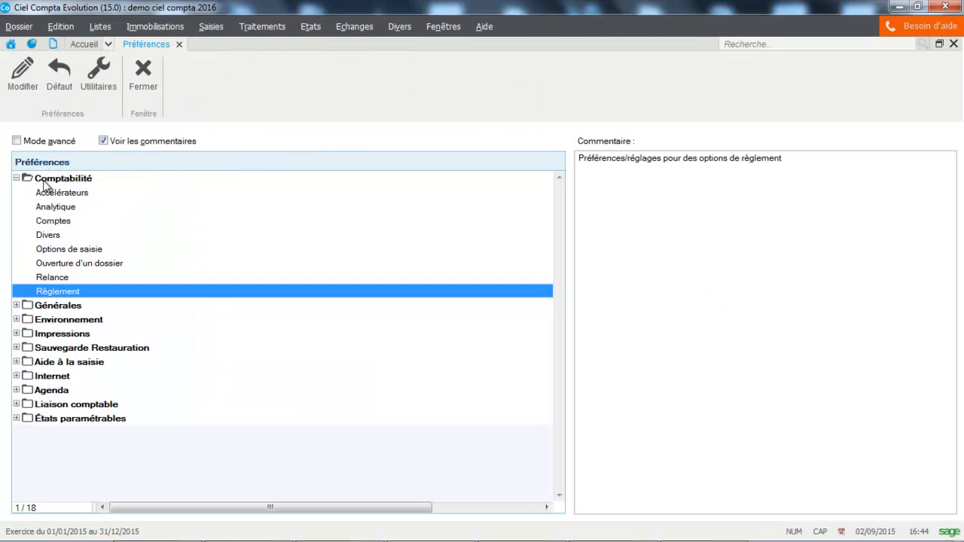
{"action": "double_click", "coordinate": [52, 295]}
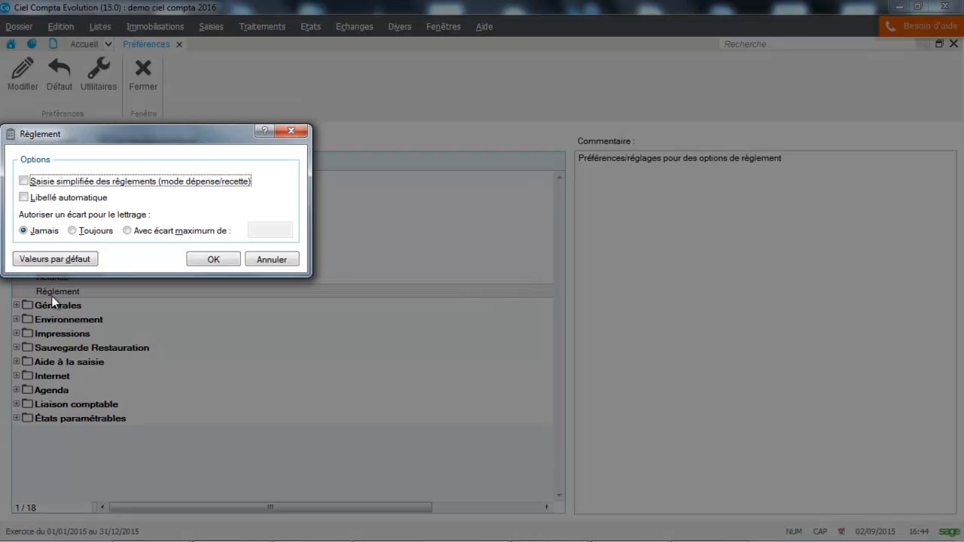
{"action": "left_click", "coordinate": [137, 238]}
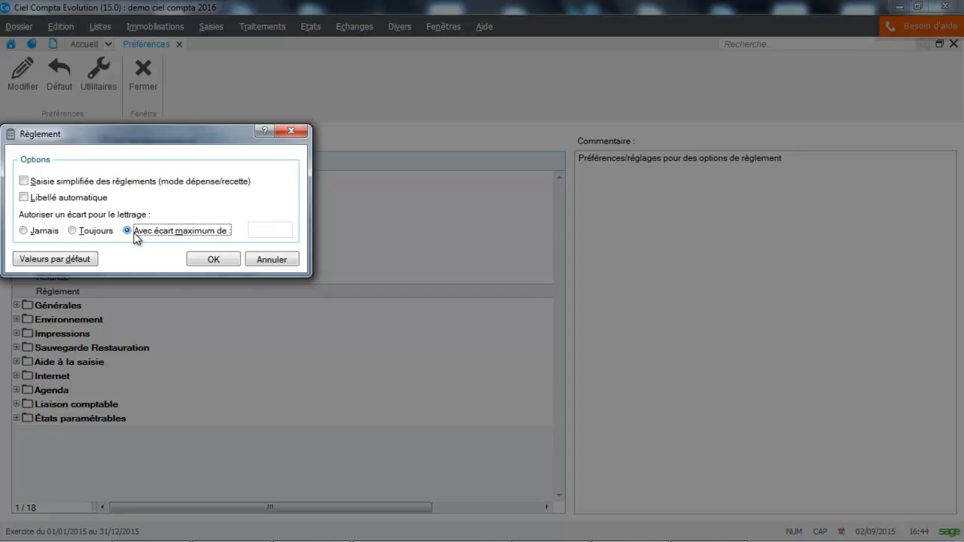
{"action": "left_click", "coordinate": [288, 231]}
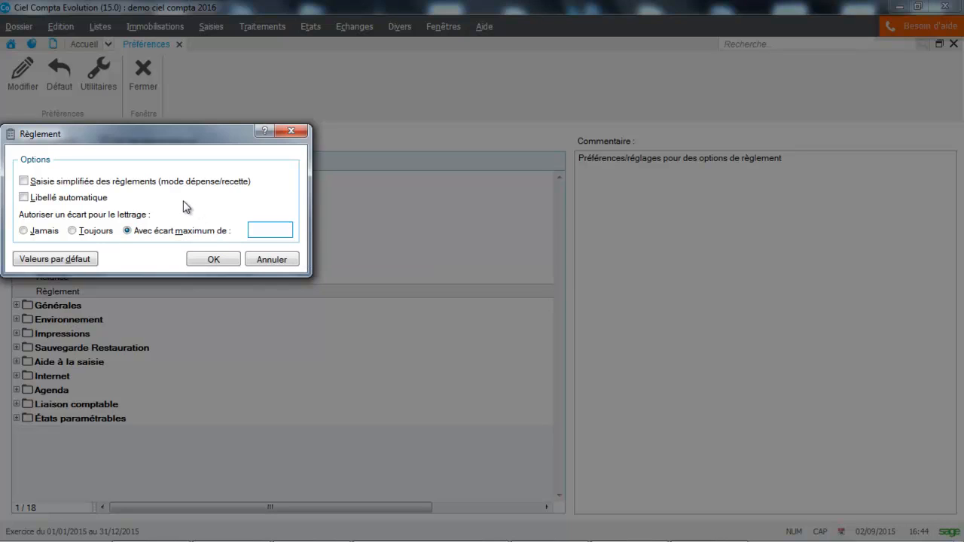
{"action": "type", "text": "1"}
{"action": "left_click", "coordinate": [213, 260]}
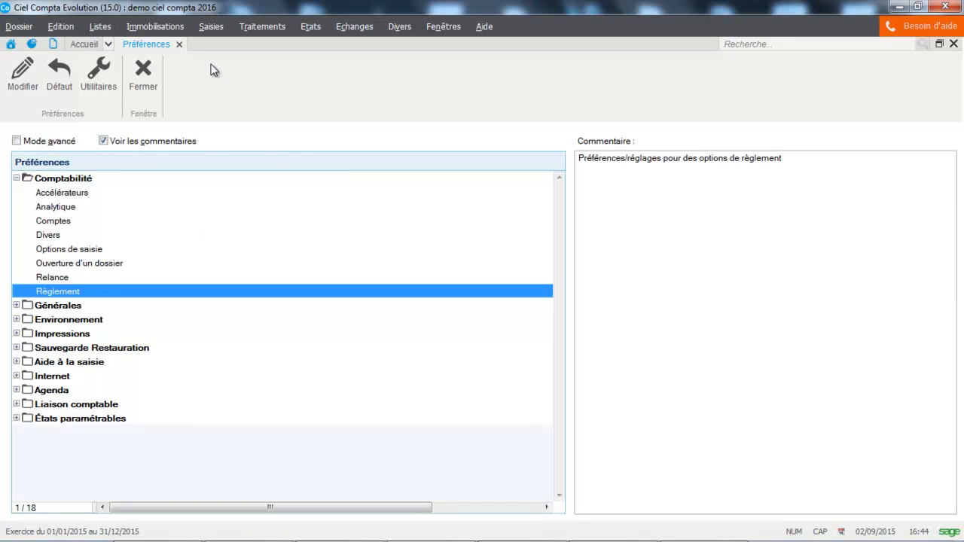
Check the lettering and pointing options of the MICRODIS supplier account 401MICRO in the chart of accounts.
{"action": "left_click", "coordinate": [93, 28]}
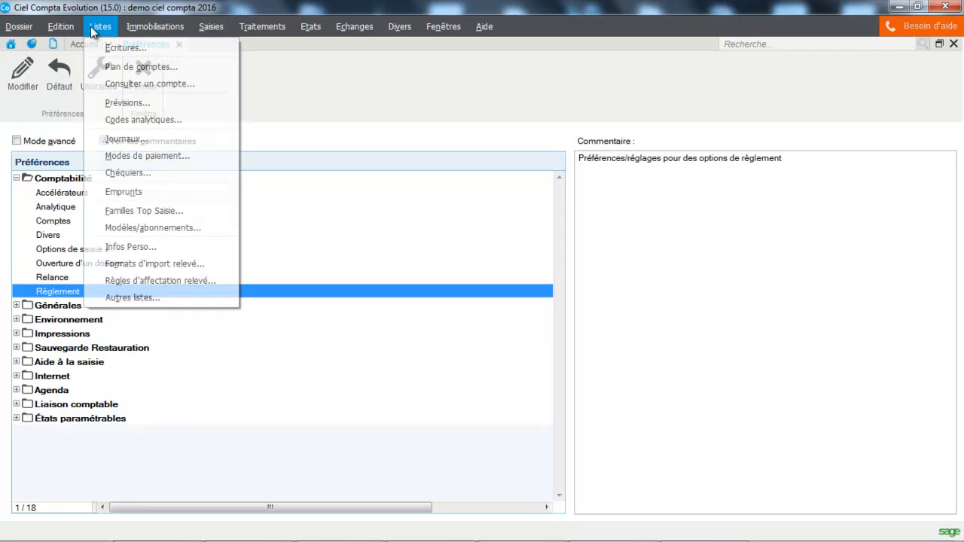
{"action": "left_click", "coordinate": [107, 70]}
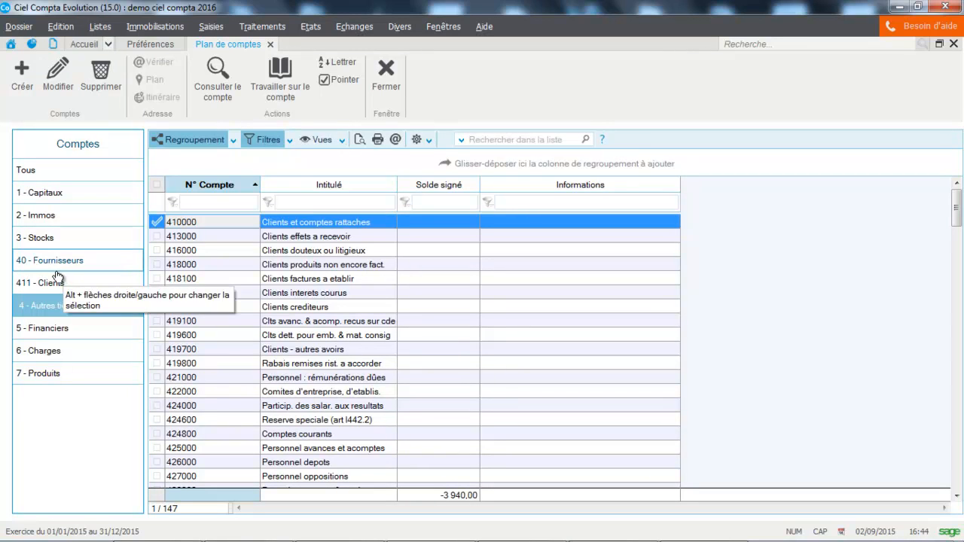
{"action": "left_click", "coordinate": [62, 270]}
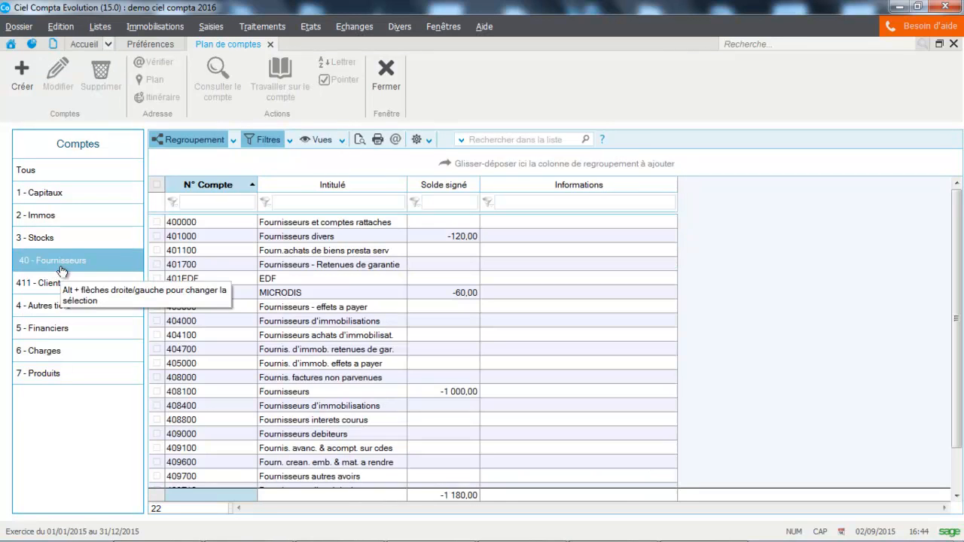
{"action": "left_click", "coordinate": [311, 294]}
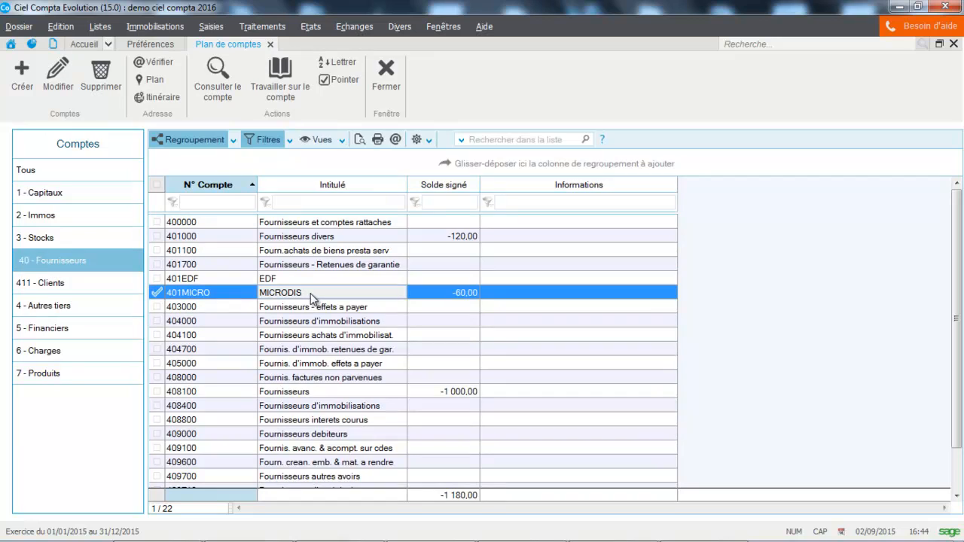
{"action": "double_click", "coordinate": [310, 296]}
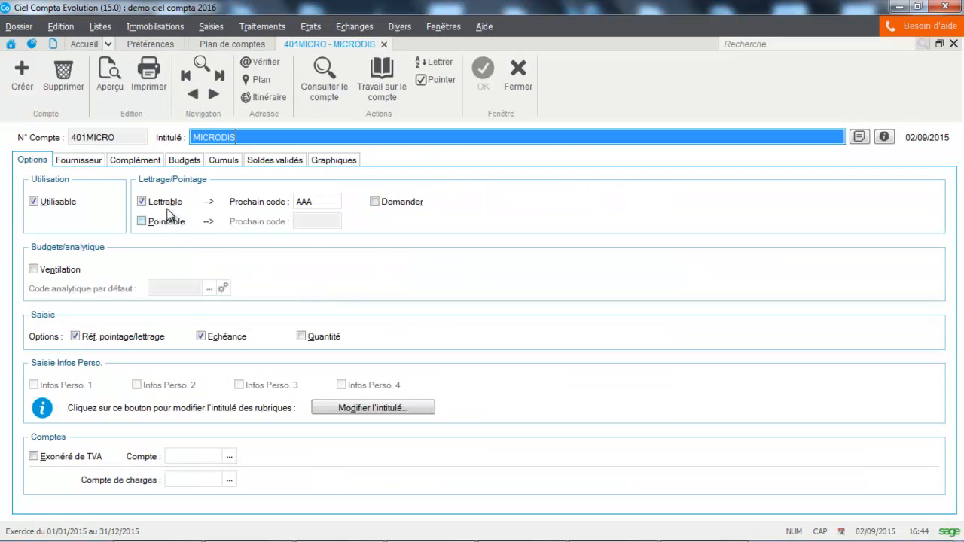
{"action": "left_click", "coordinate": [518, 81]}
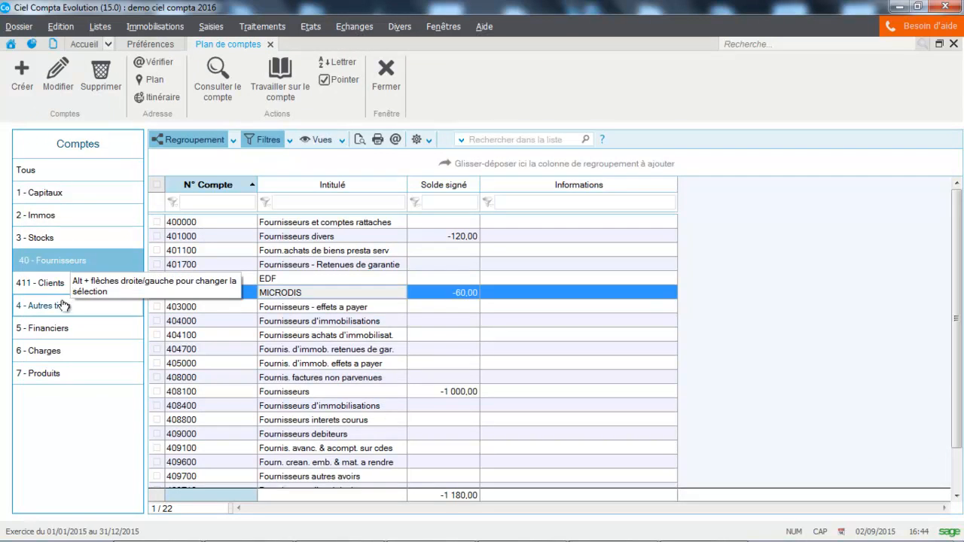
View the 4 - Autres tiers accounts, and close the chart of accounts and the preferences.
{"action": "left_click", "coordinate": [58, 312]}
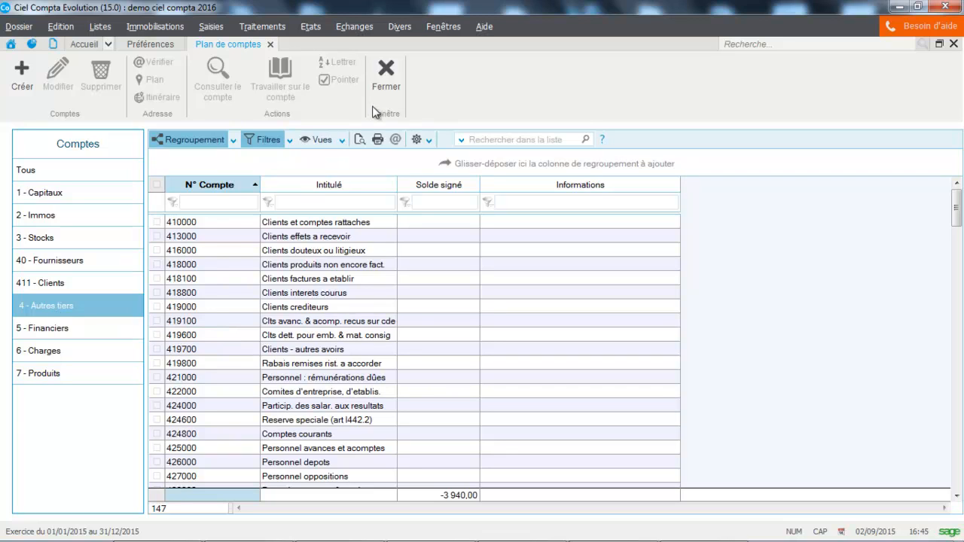
{"action": "left_click", "coordinate": [388, 87]}
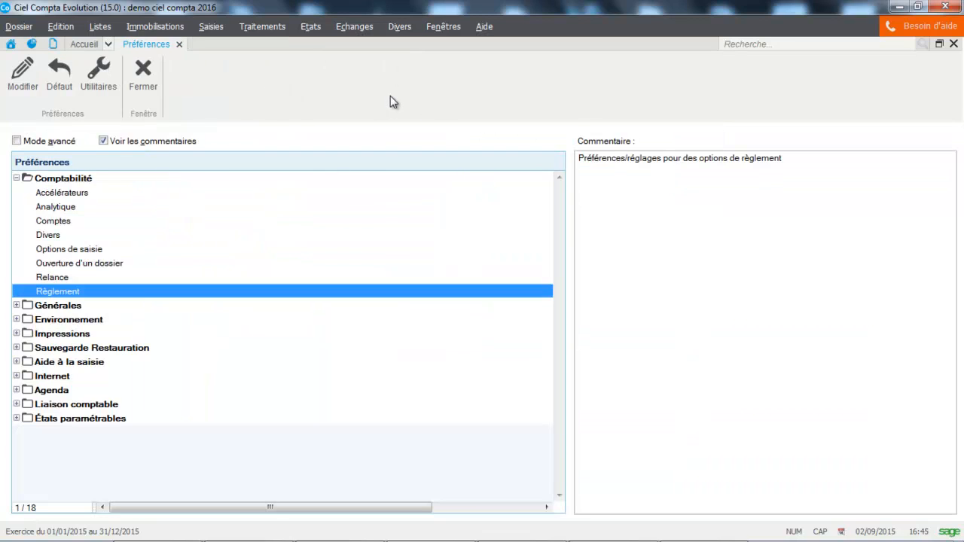
{"action": "left_click", "coordinate": [143, 86]}
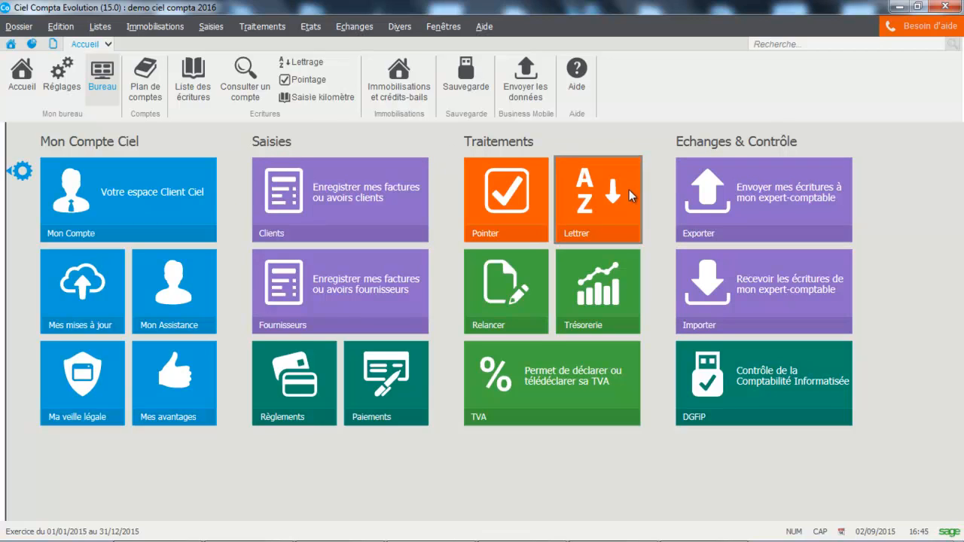
Try both home-page routes into manual lettering for supplier account 401MICRO, closing the lettering window each time.
{"action": "left_click", "coordinate": [596, 203]}
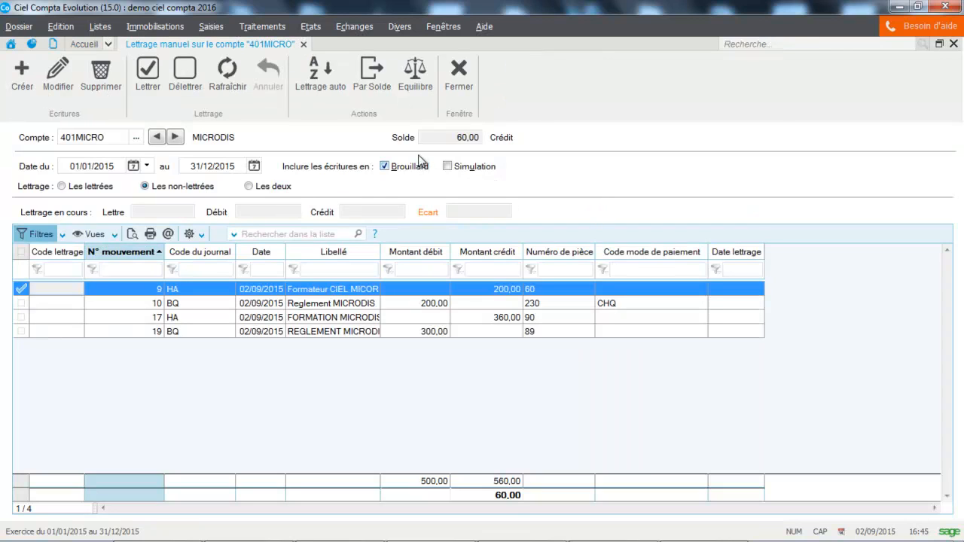
{"action": "left_click", "coordinate": [466, 74]}
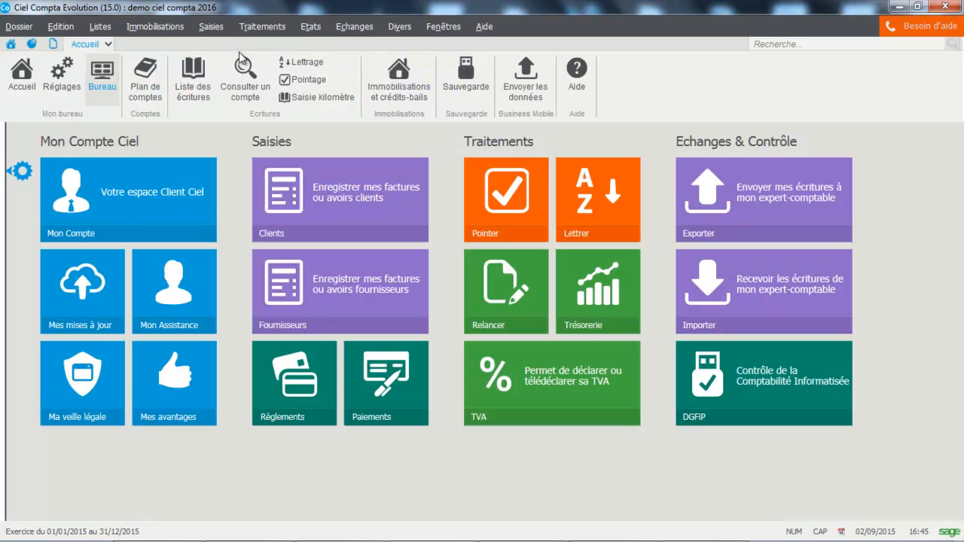
{"action": "left_click", "coordinate": [308, 65]}
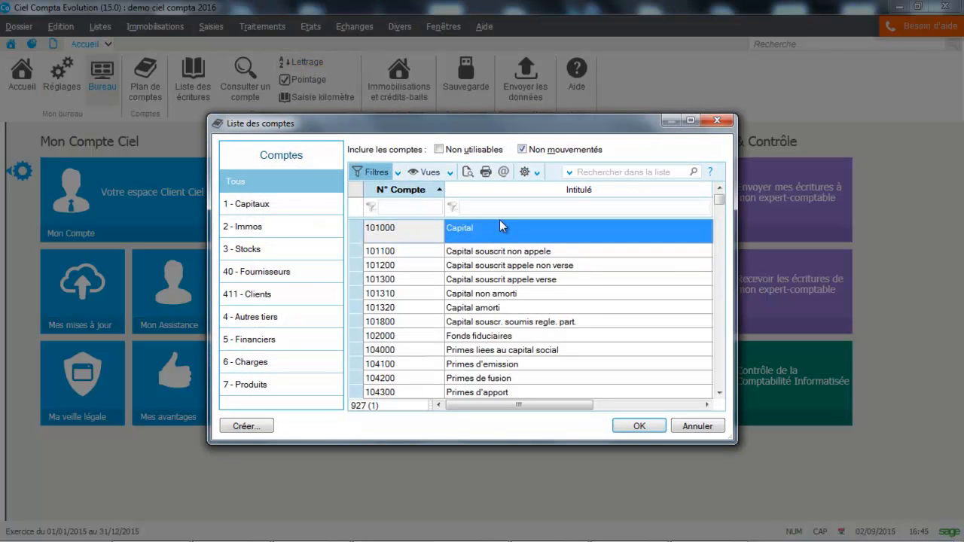
{"action": "left_click", "coordinate": [268, 281]}
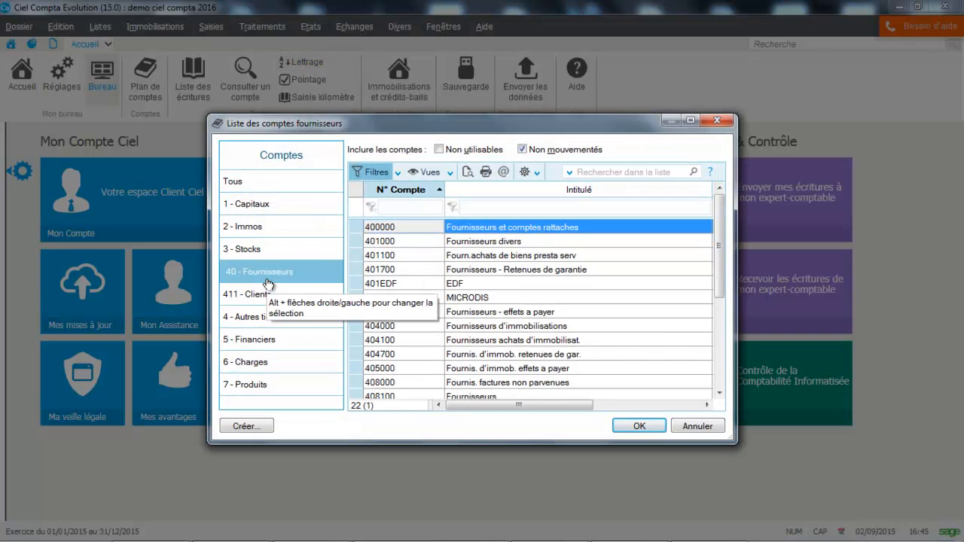
{"action": "left_click", "coordinate": [443, 296]}
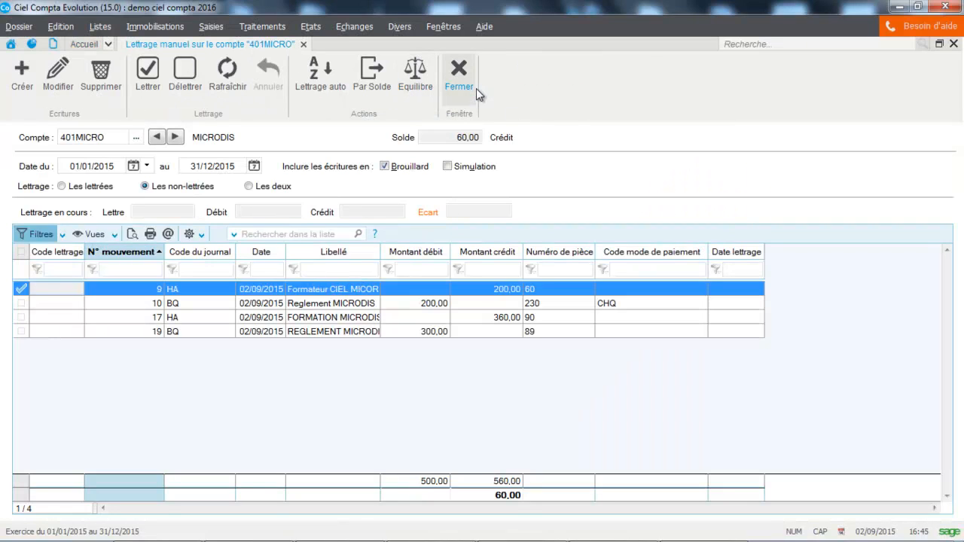
{"action": "left_click", "coordinate": [458, 81]}
Open manual lettering for supplier account 401MICRO and show both lettered and unlettered entries.
{"action": "left_click", "coordinate": [253, 27]}
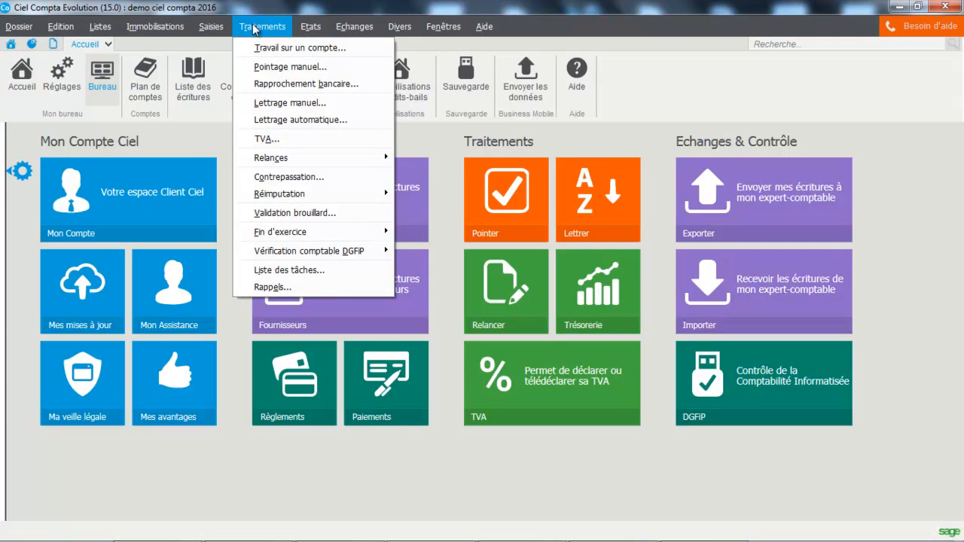
{"action": "left_click", "coordinate": [286, 103]}
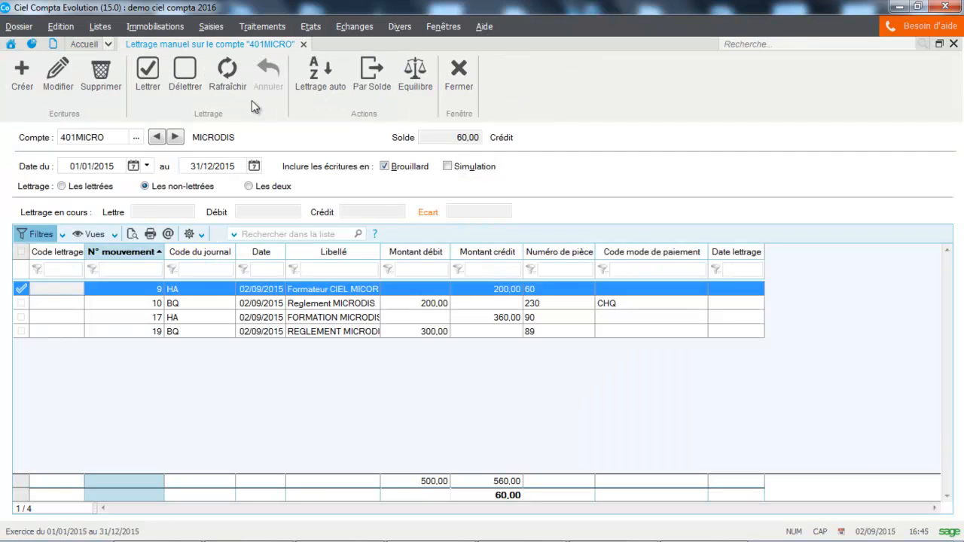
{"action": "left_click", "coordinate": [135, 137]}
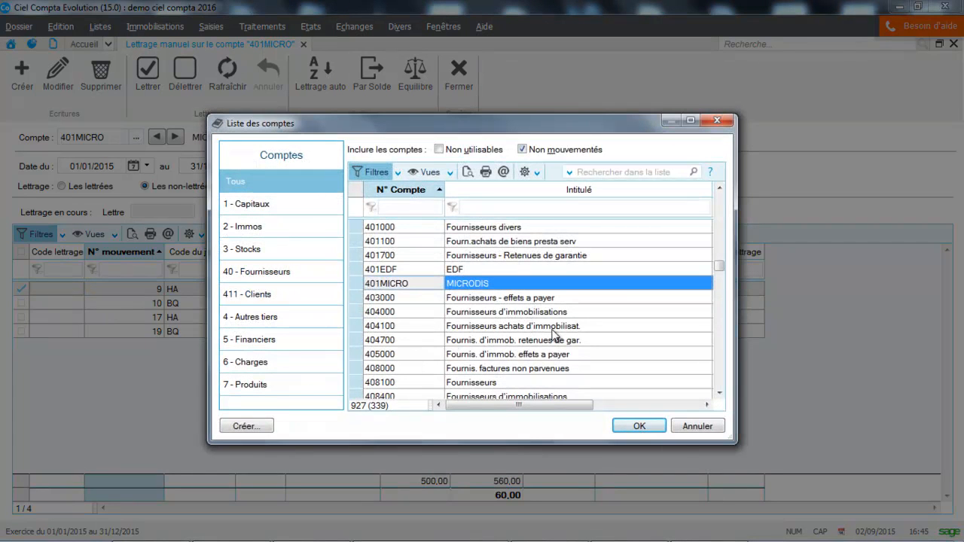
{"action": "left_click", "coordinate": [639, 425]}
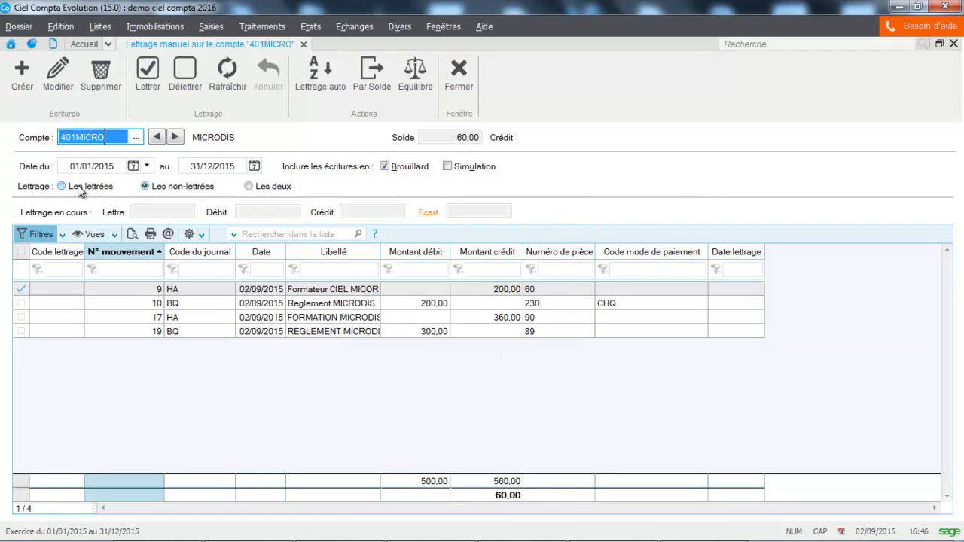
{"action": "left_click", "coordinate": [273, 187]}
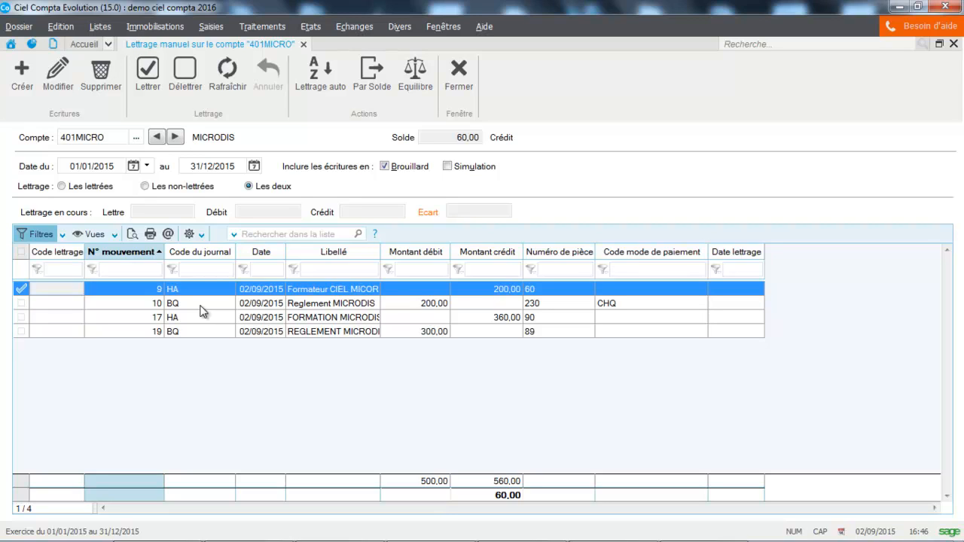
Letter movements 9 and 10, the MICRODIS invoice and its payment, and save the lettering code.
{"action": "left_click", "coordinate": [21, 305]}
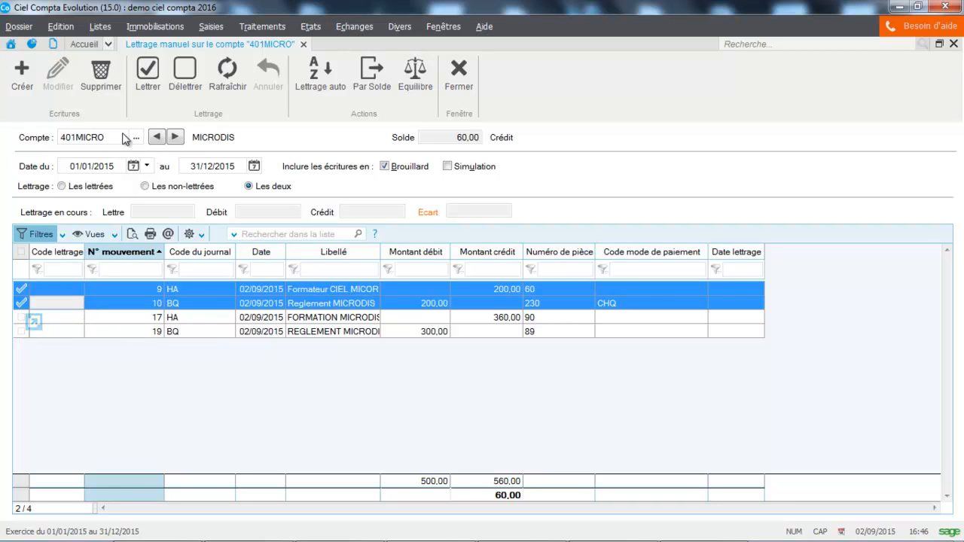
{"action": "left_click", "coordinate": [150, 70]}
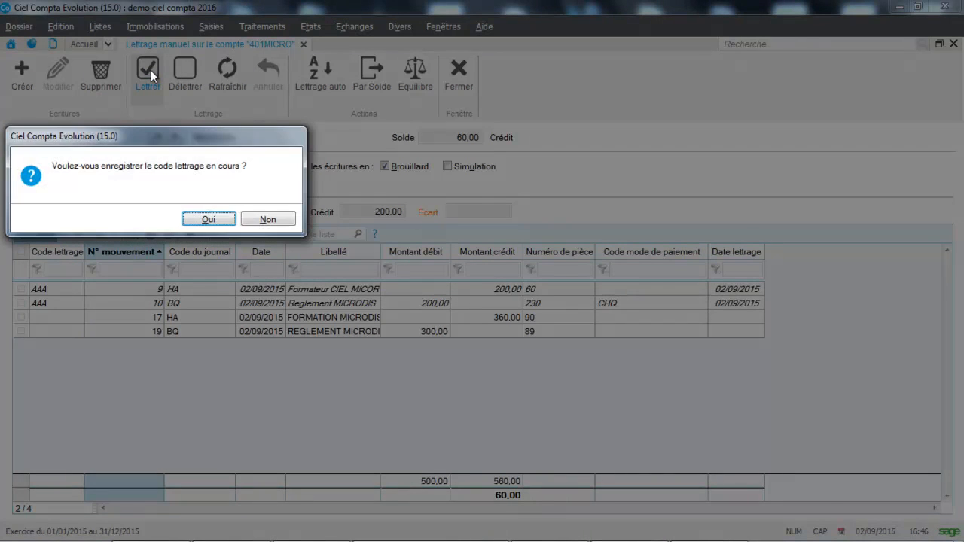
{"action": "left_click", "coordinate": [206, 219]}
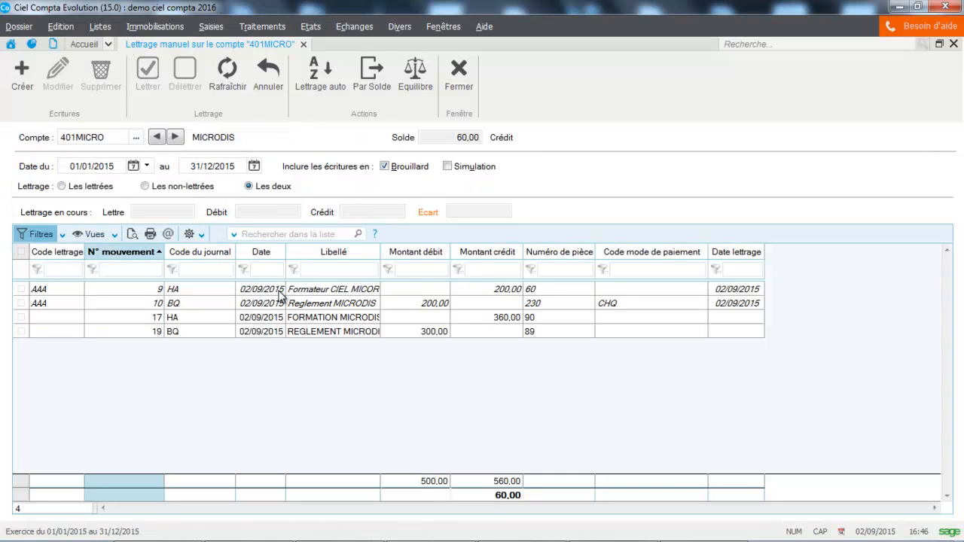
Remove the AAA lettering code from movements 9 and 10, one entry at a time.
{"action": "left_click", "coordinate": [63, 291]}
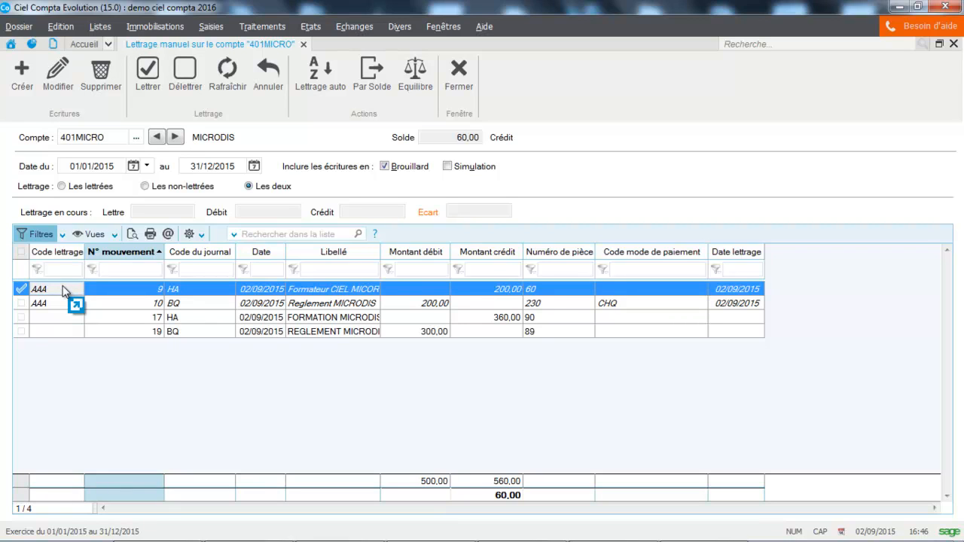
{"action": "left_click", "coordinate": [186, 81]}
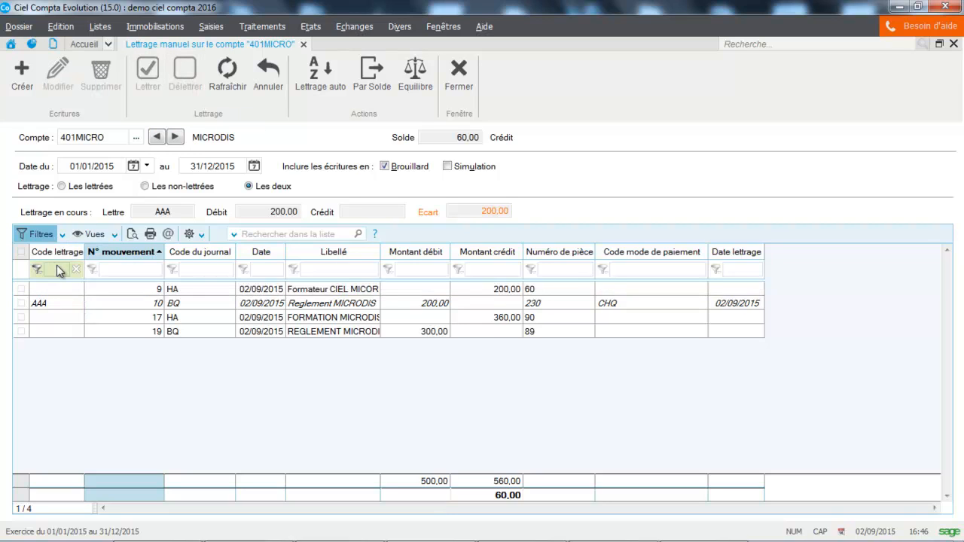
{"action": "left_click", "coordinate": [46, 304]}
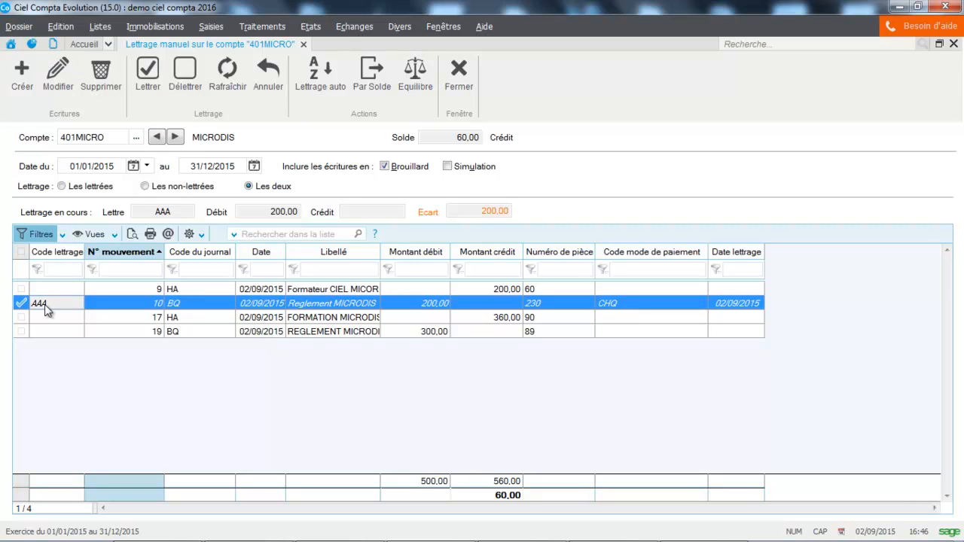
{"action": "left_click", "coordinate": [183, 72]}
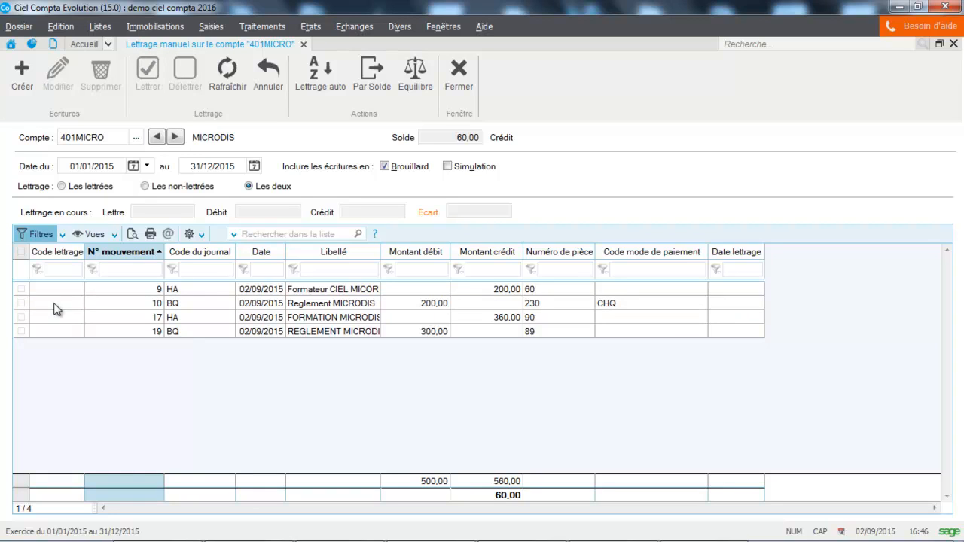
Select the unlettered movements 9 and 10, and close the manual lettering of account 401MICRO.
{"action": "left_click", "coordinate": [22, 290]}
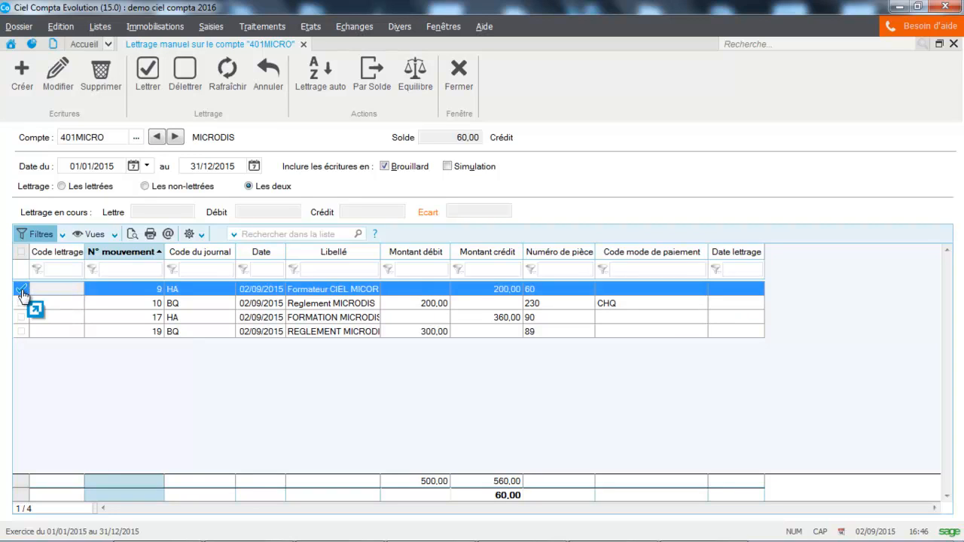
{"action": "left_click", "coordinate": [21, 304]}
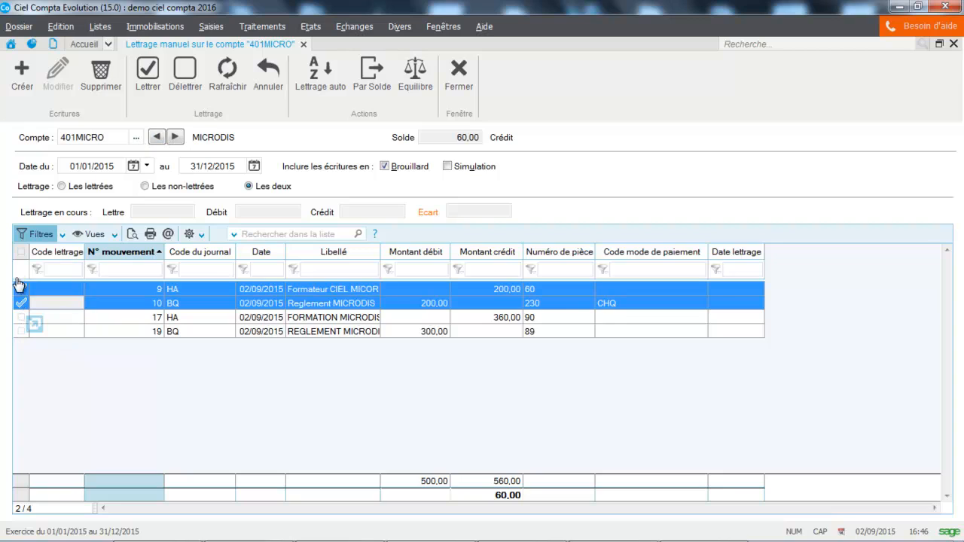
{"action": "left_click", "coordinate": [458, 95]}
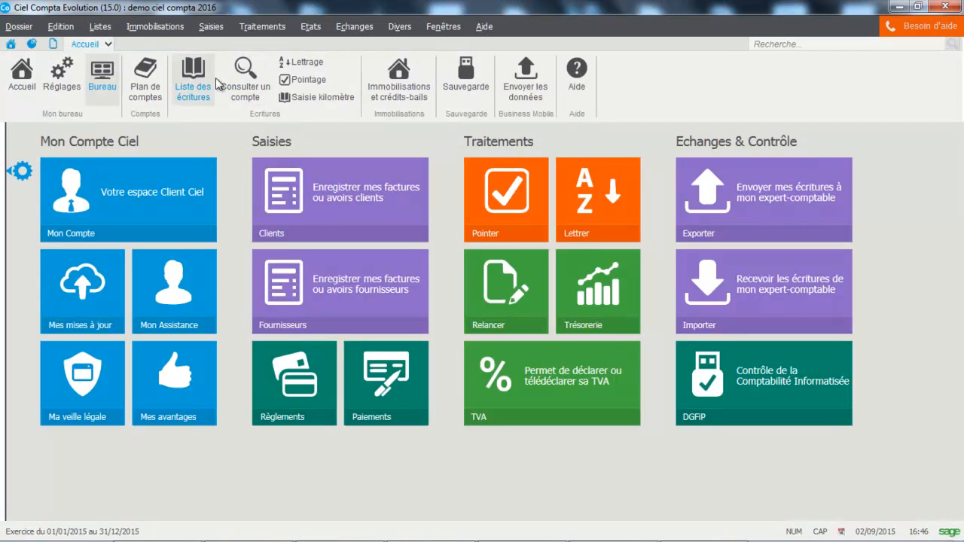
Set up automatic lettering for the Fournisseurs account class, matching by amount at level 1.
{"action": "left_click", "coordinate": [260, 28]}
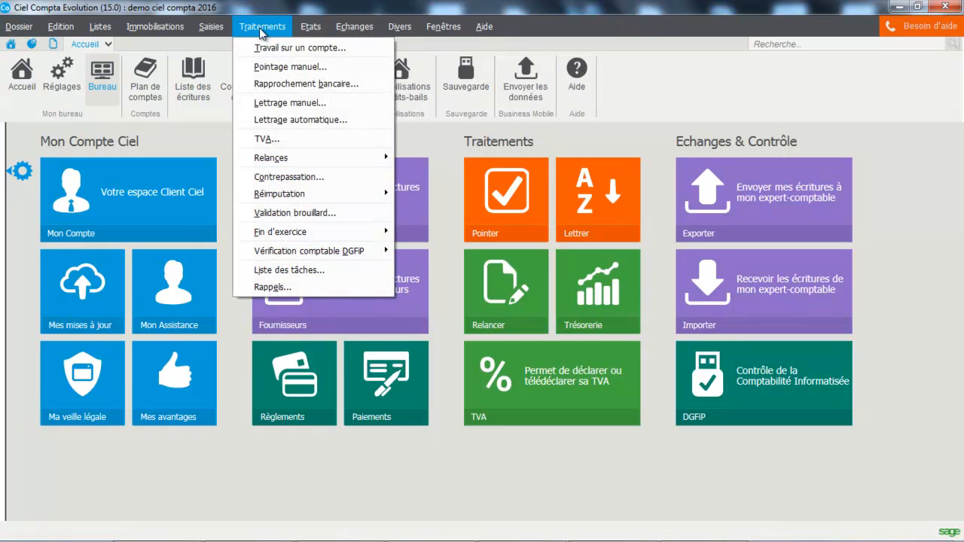
{"action": "left_click", "coordinate": [300, 120]}
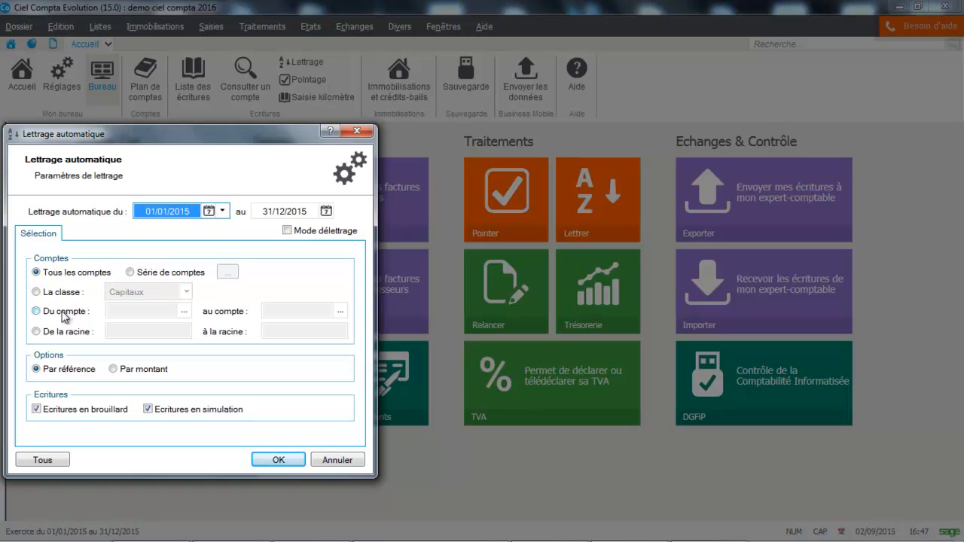
{"action": "left_click", "coordinate": [37, 293]}
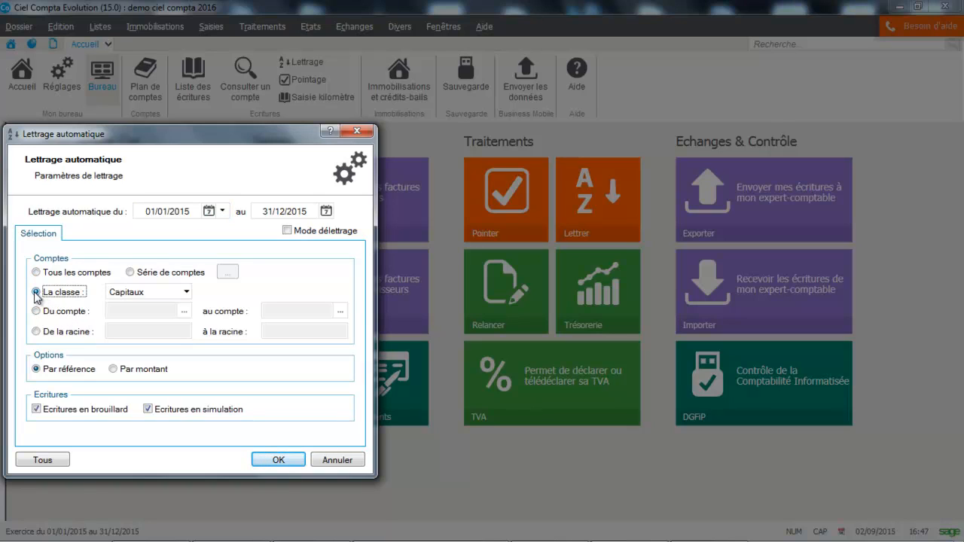
{"action": "left_click", "coordinate": [186, 292]}
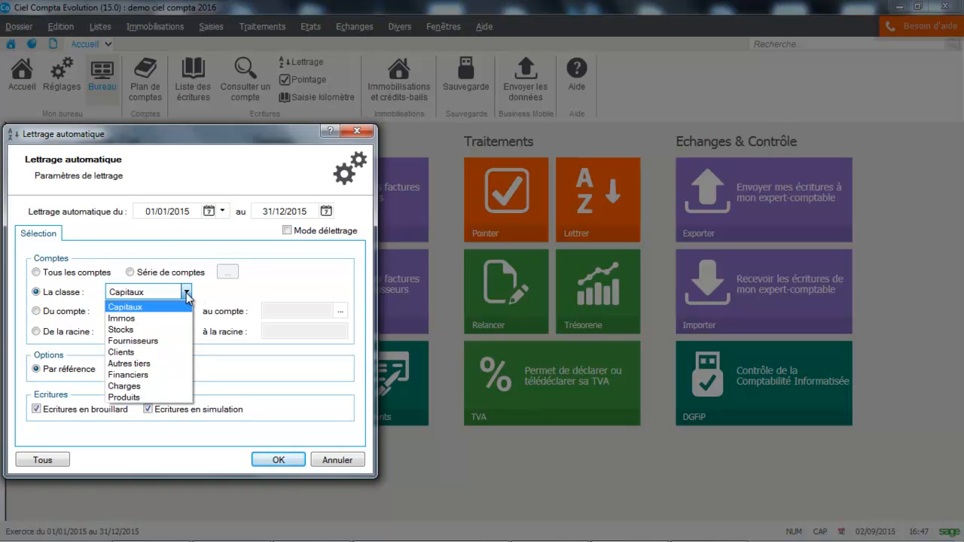
{"action": "left_click", "coordinate": [157, 342]}
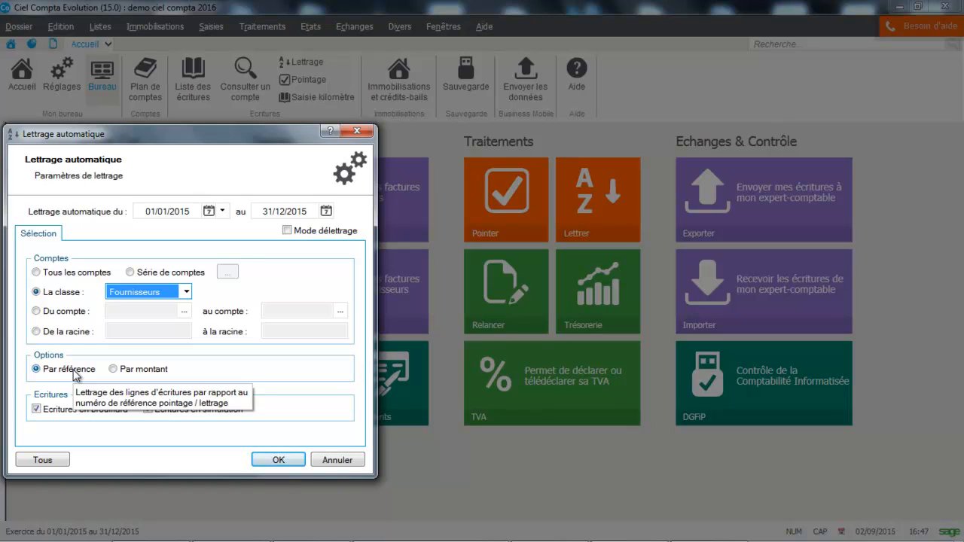
{"action": "left_click", "coordinate": [113, 369]}
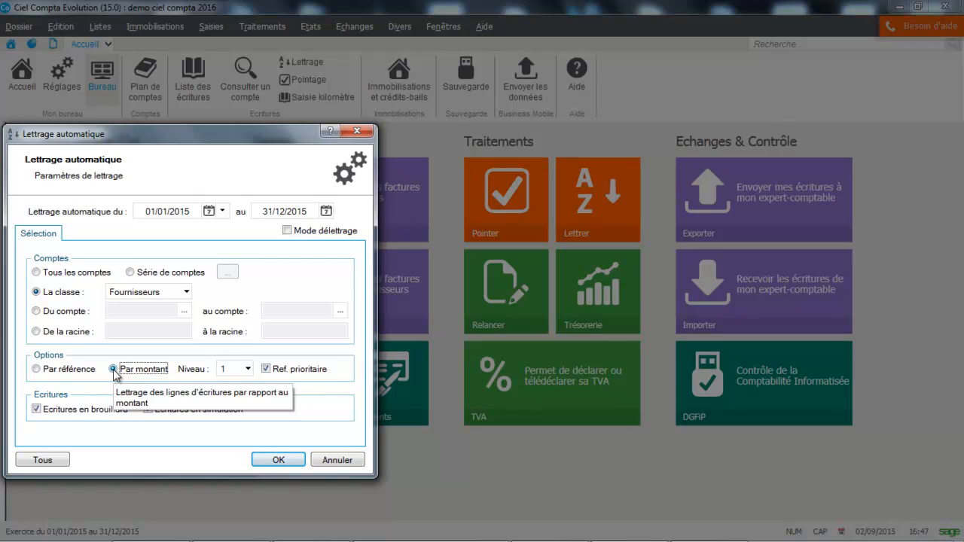
{"action": "left_click", "coordinate": [248, 369]}
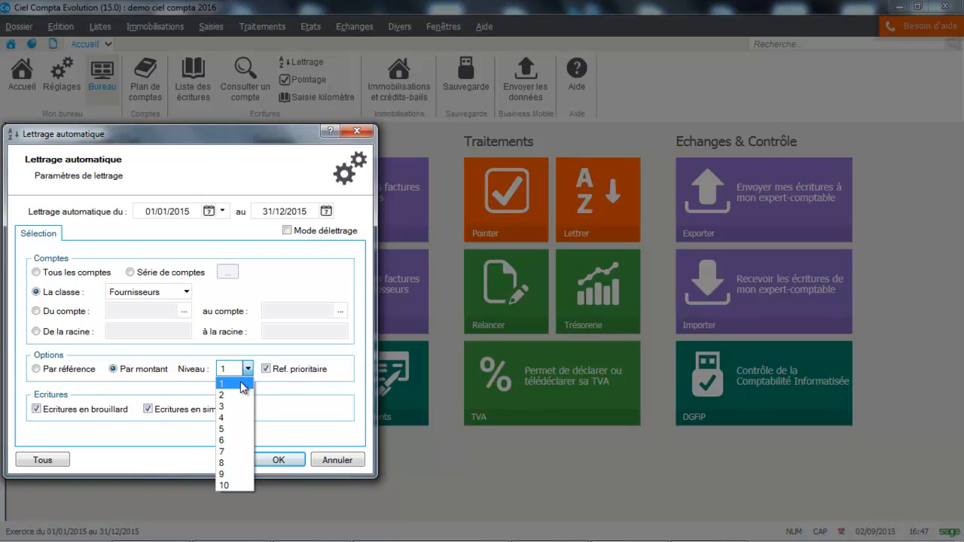
{"action": "left_click", "coordinate": [242, 384]}
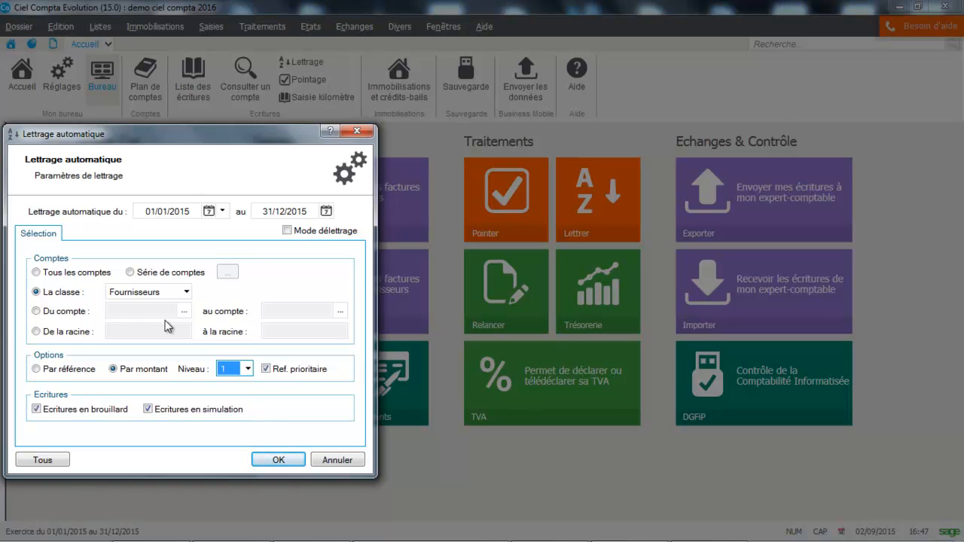
Run the automatic lettering of the supplier accounts, continuing past the preparation report with the letterable accounts only.
{"action": "left_click", "coordinate": [279, 460]}
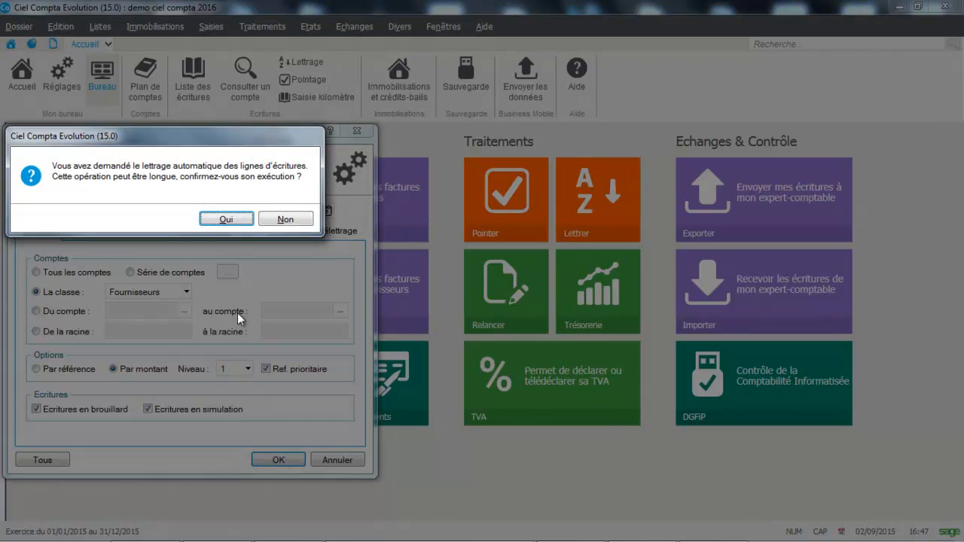
{"action": "left_click", "coordinate": [226, 218]}
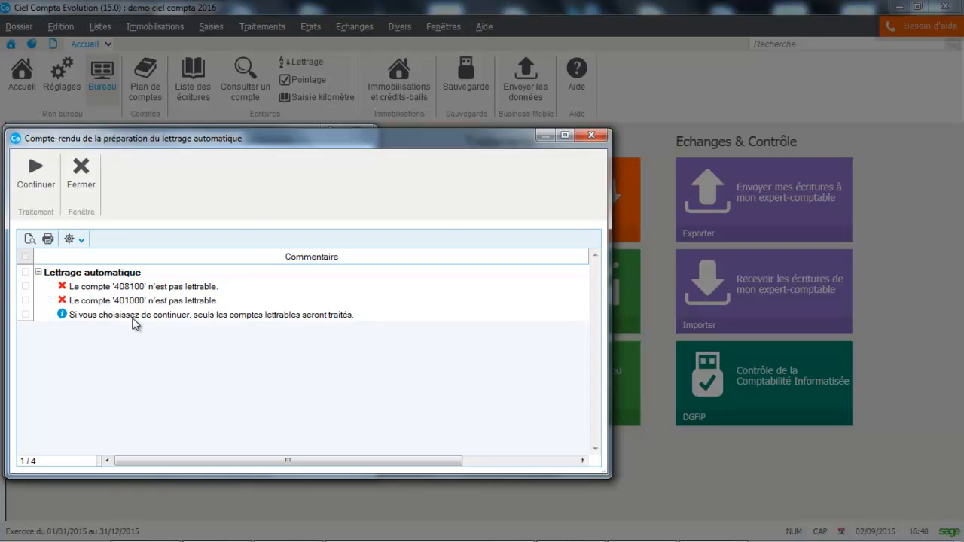
{"action": "left_click", "coordinate": [39, 175]}
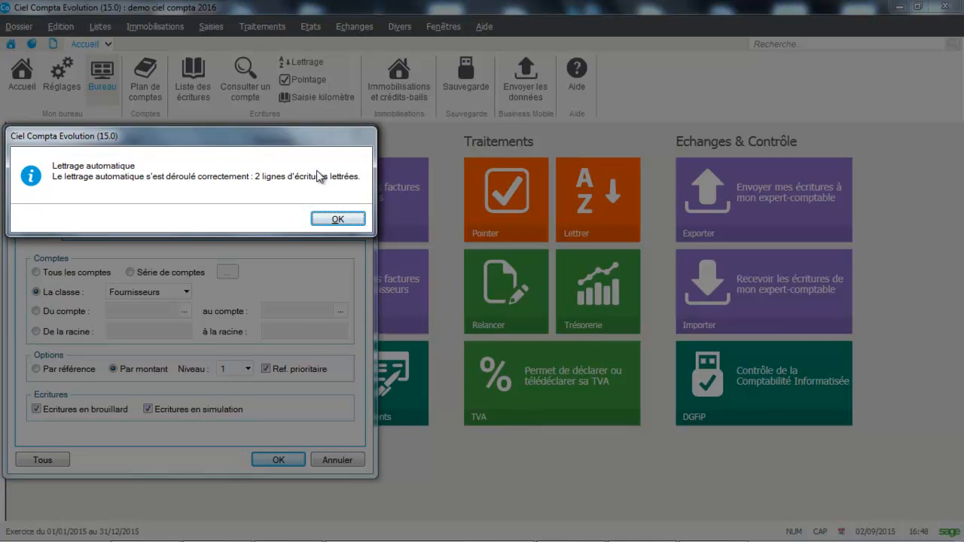
{"action": "left_click", "coordinate": [338, 219]}
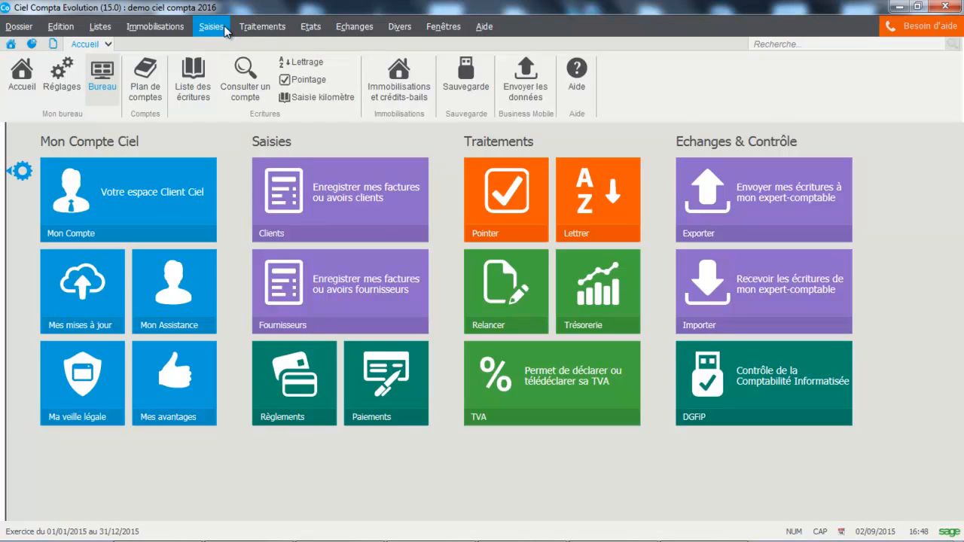
Check the lettered entries of account 401MICRO and the unlettered entries of the next letterable account in manual lettering.
{"action": "left_click", "coordinate": [252, 27]}
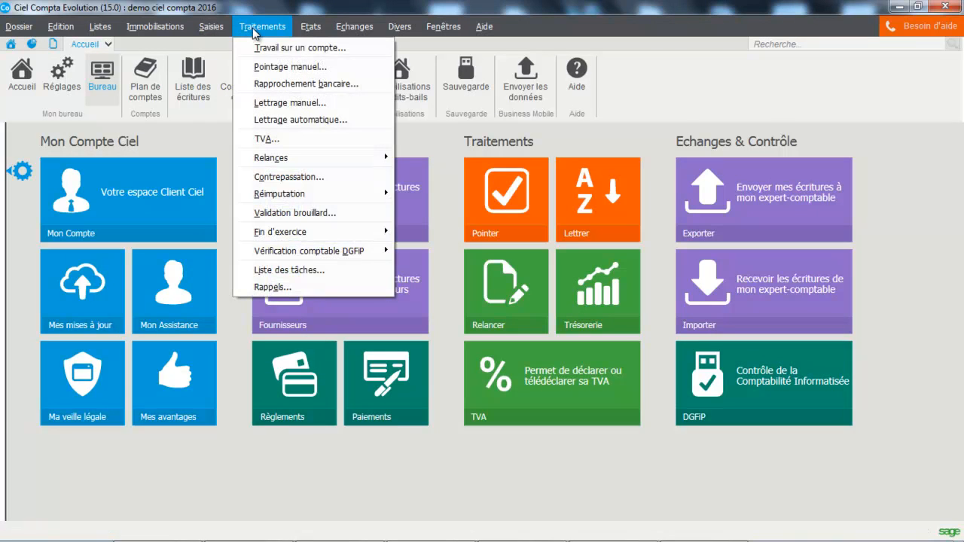
{"action": "left_click", "coordinate": [252, 102]}
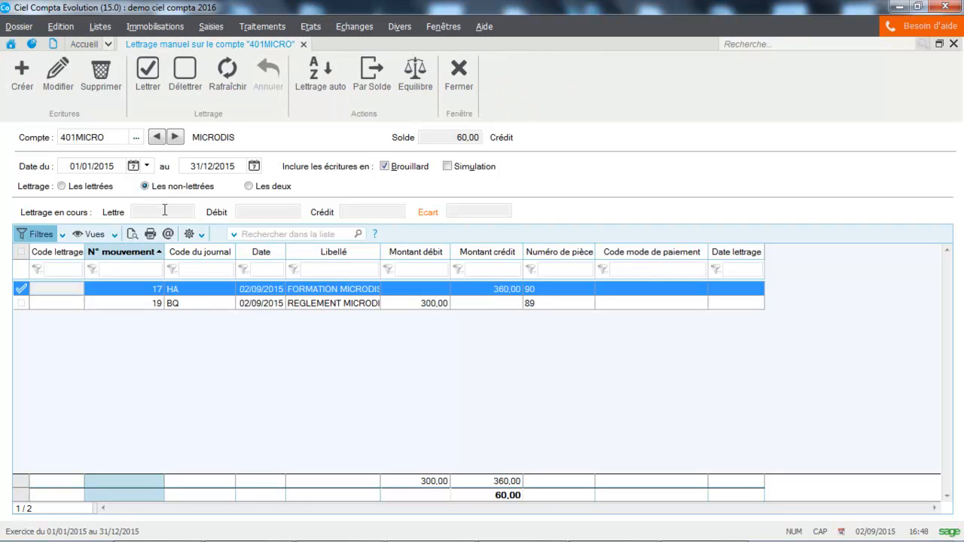
{"action": "left_click", "coordinate": [72, 188]}
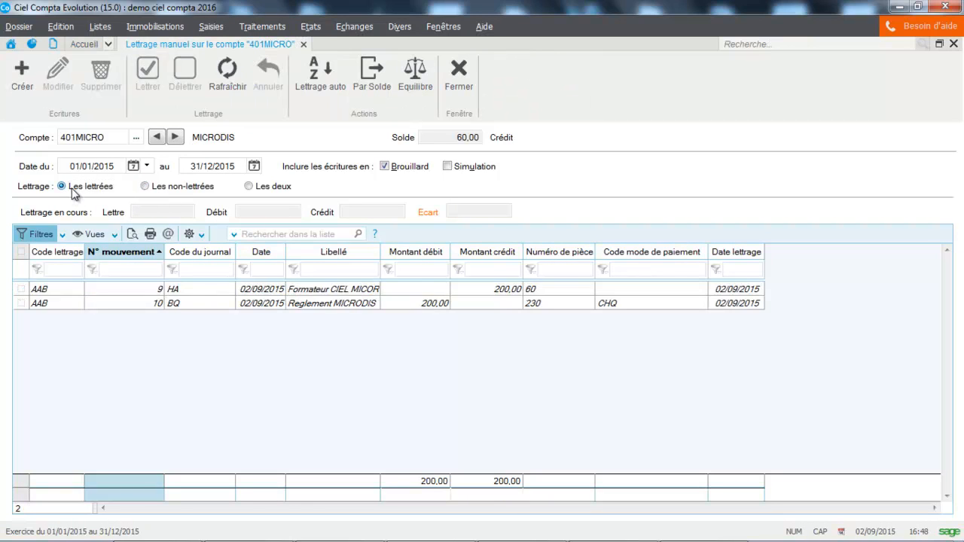
{"action": "left_click", "coordinate": [175, 138]}
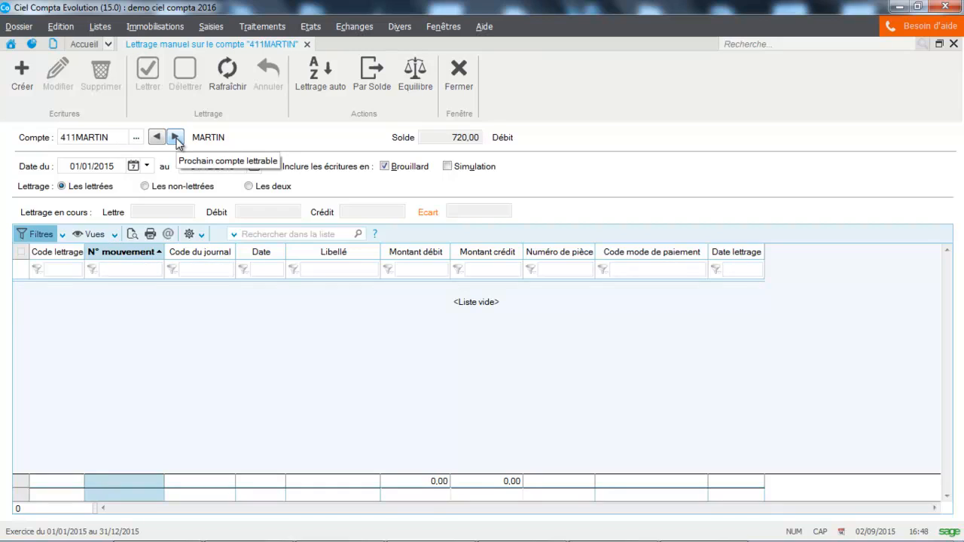
{"action": "left_click", "coordinate": [170, 188]}
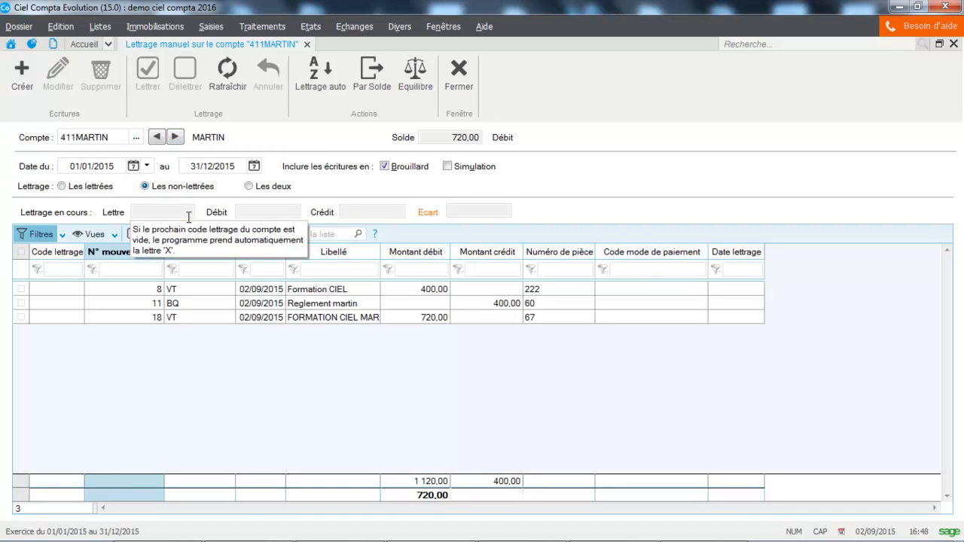
Run automatic lettering by reference on the Clients account class, continuing with the letterable accounts only.
{"action": "left_click", "coordinate": [255, 28]}
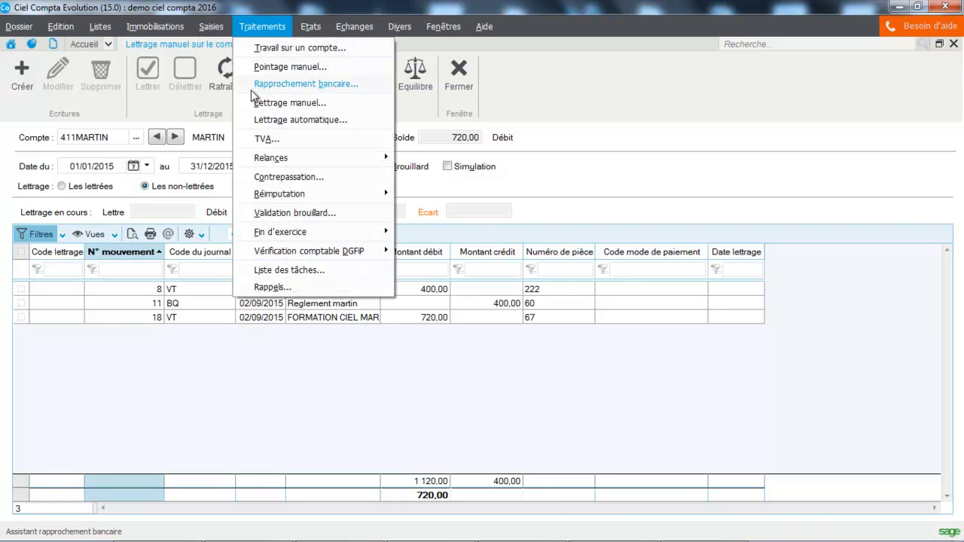
{"action": "left_click", "coordinate": [254, 121]}
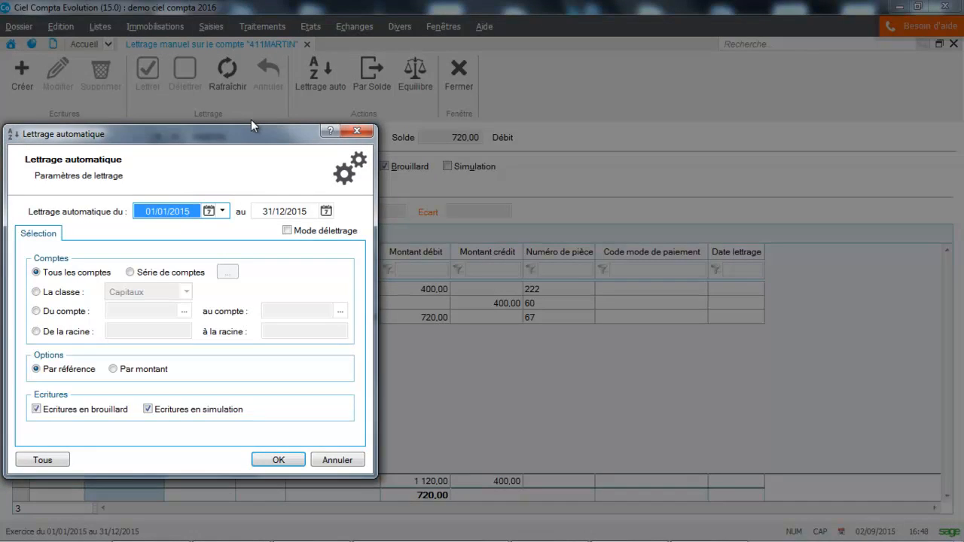
{"action": "left_click", "coordinate": [64, 297]}
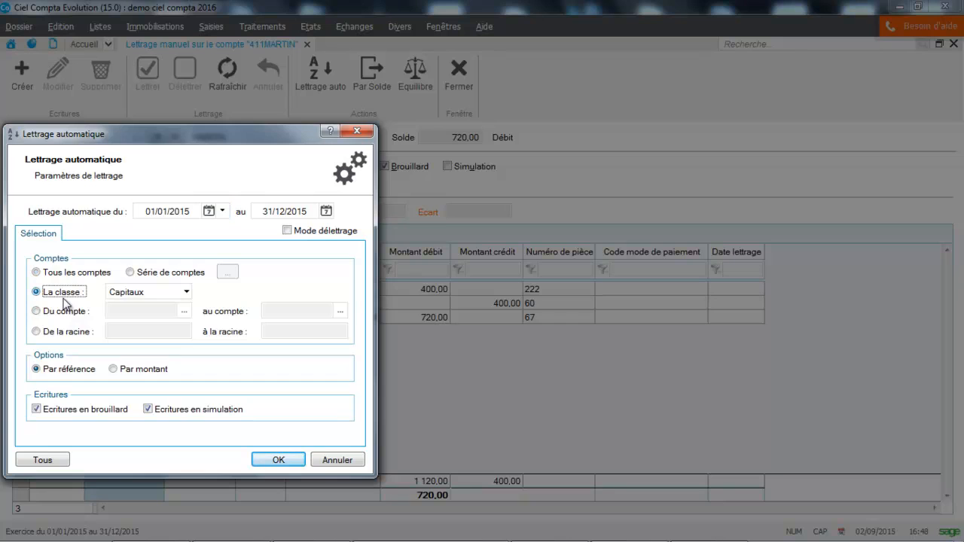
{"action": "left_click", "coordinate": [187, 292]}
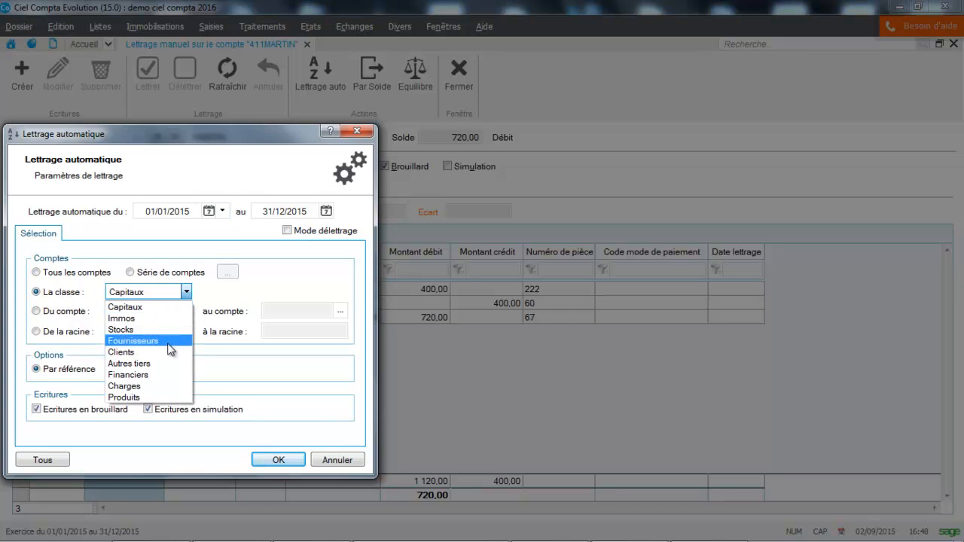
{"action": "left_click", "coordinate": [161, 350]}
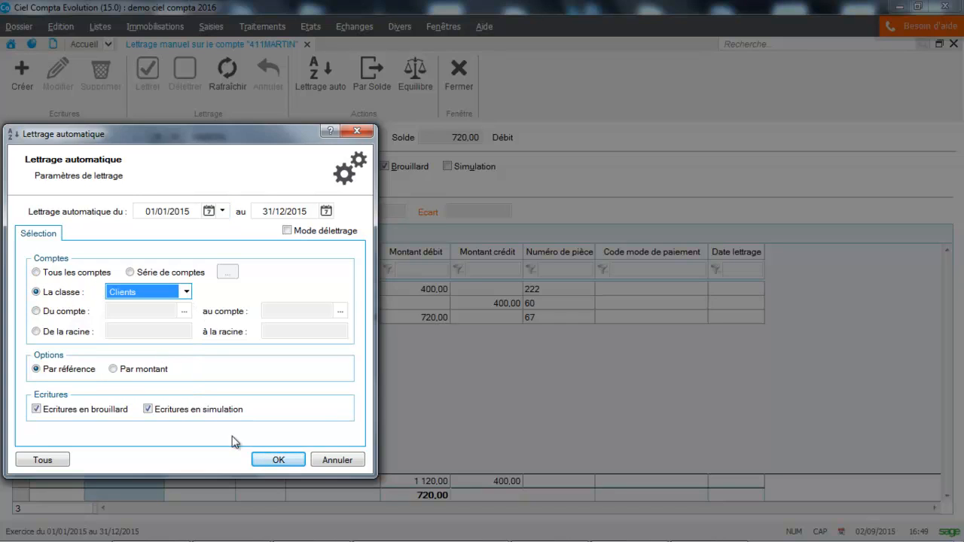
{"action": "left_click", "coordinate": [276, 461]}
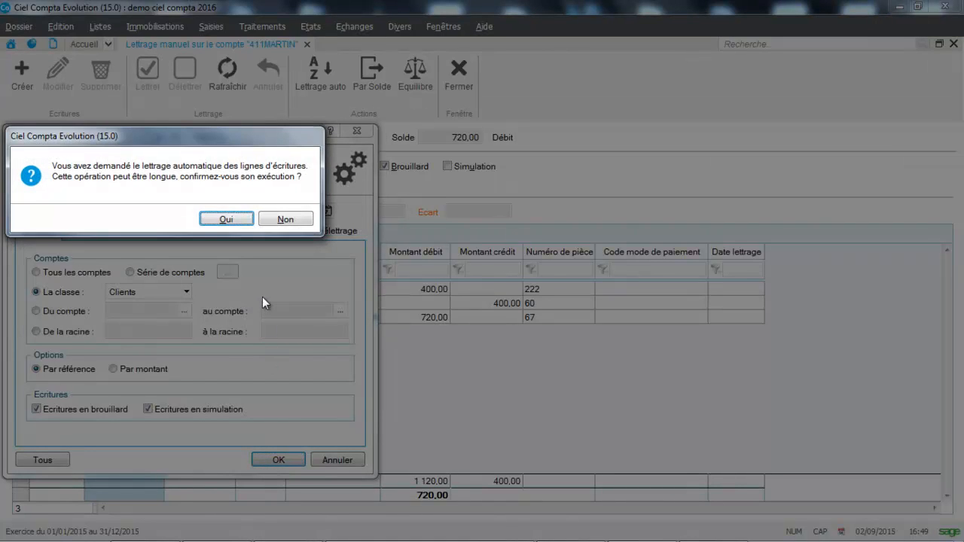
{"action": "left_click", "coordinate": [226, 219]}
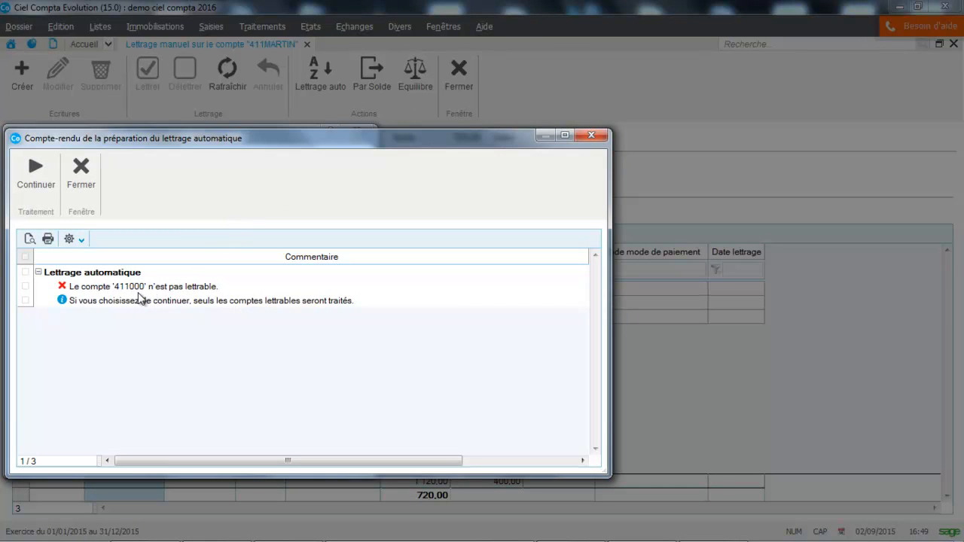
{"action": "left_click", "coordinate": [34, 186]}
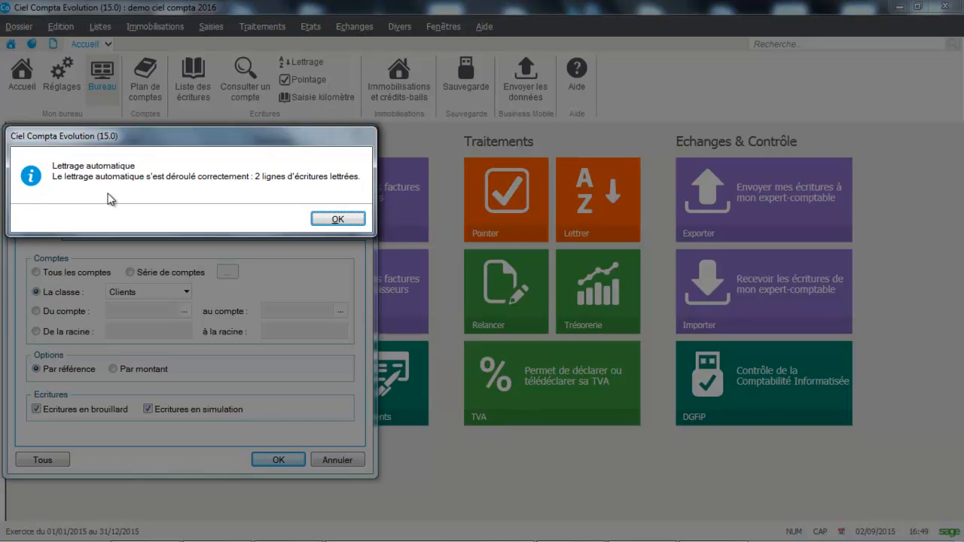
{"action": "left_click", "coordinate": [337, 220]}
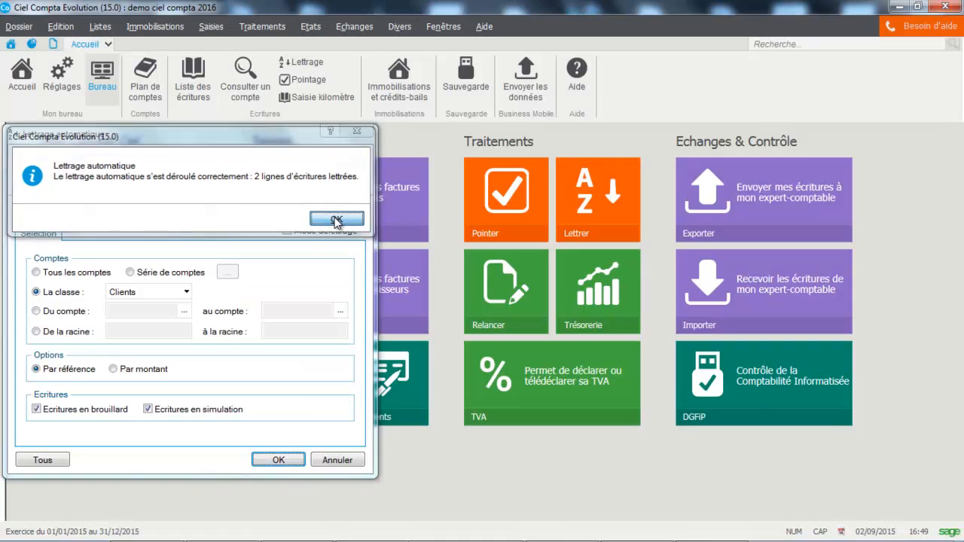
Review the customer account's lettered entries in manual lettering and close the lettering window.
{"action": "left_click", "coordinate": [265, 28]}
{"action": "left_click", "coordinate": [269, 101]}
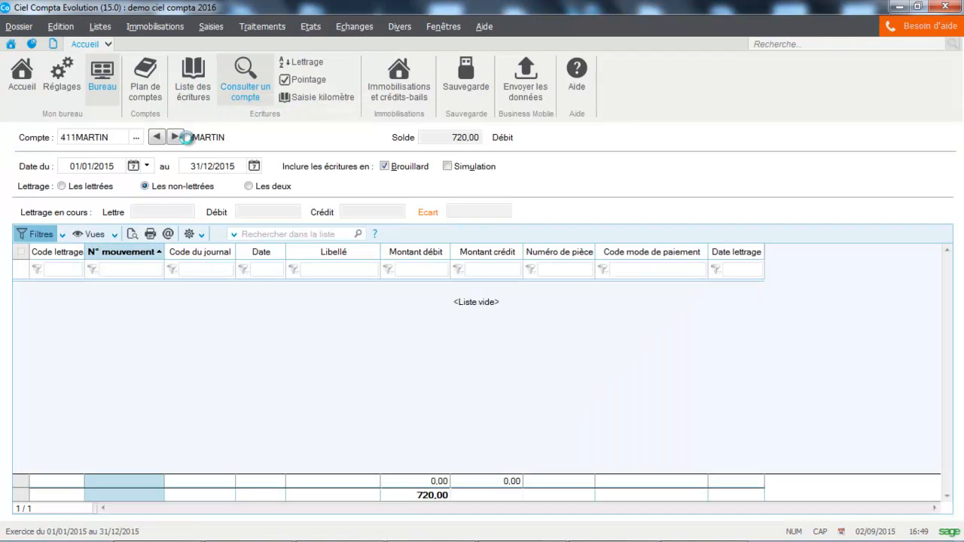
{"action": "left_click", "coordinate": [93, 186]}
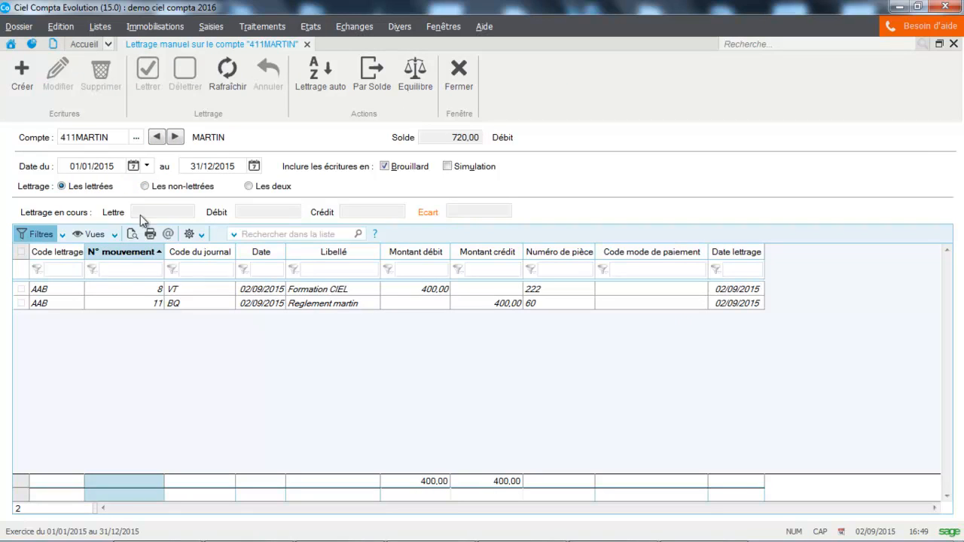
{"action": "left_click", "coordinate": [460, 78]}
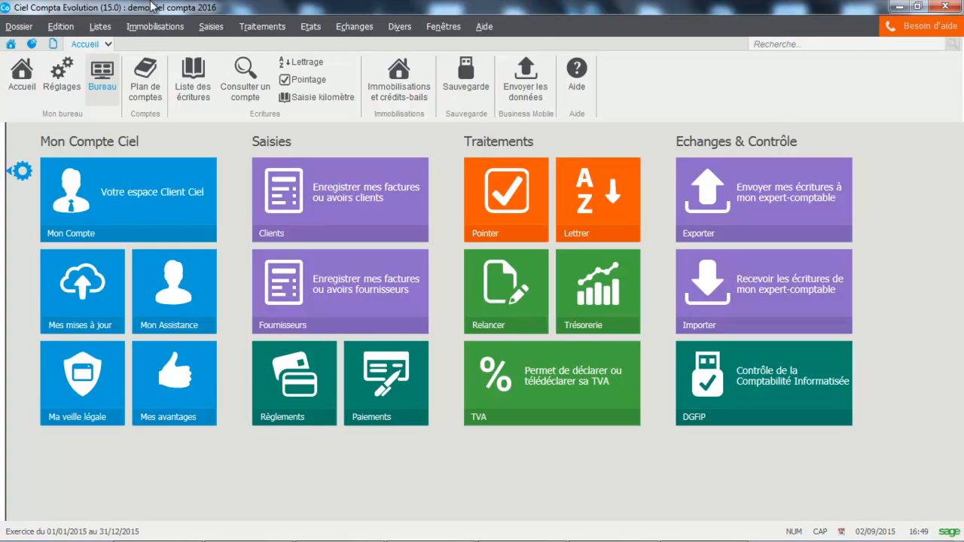
Start a supplier invoice in journal HA for account 401MICRO with invoice number 999.
{"action": "left_click", "coordinate": [218, 28]}
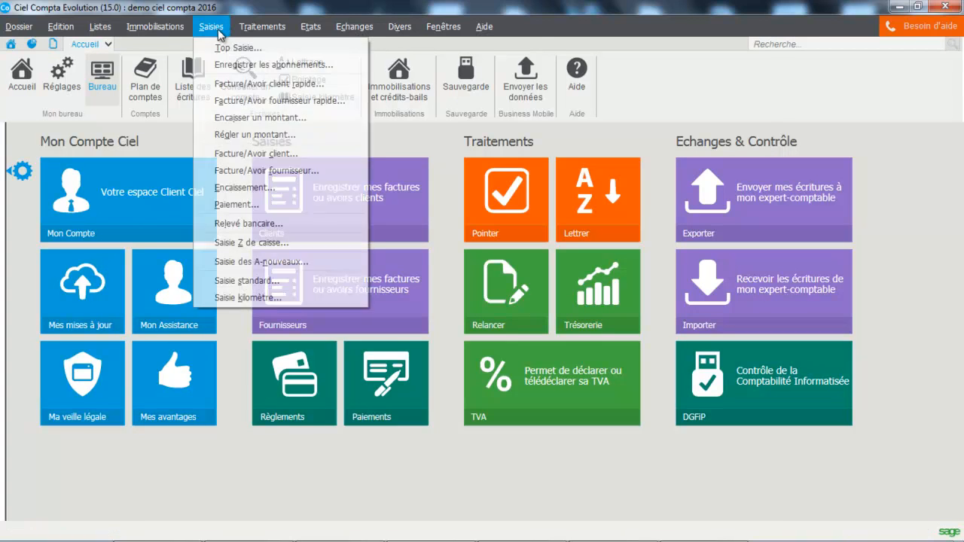
{"action": "left_click", "coordinate": [237, 173]}
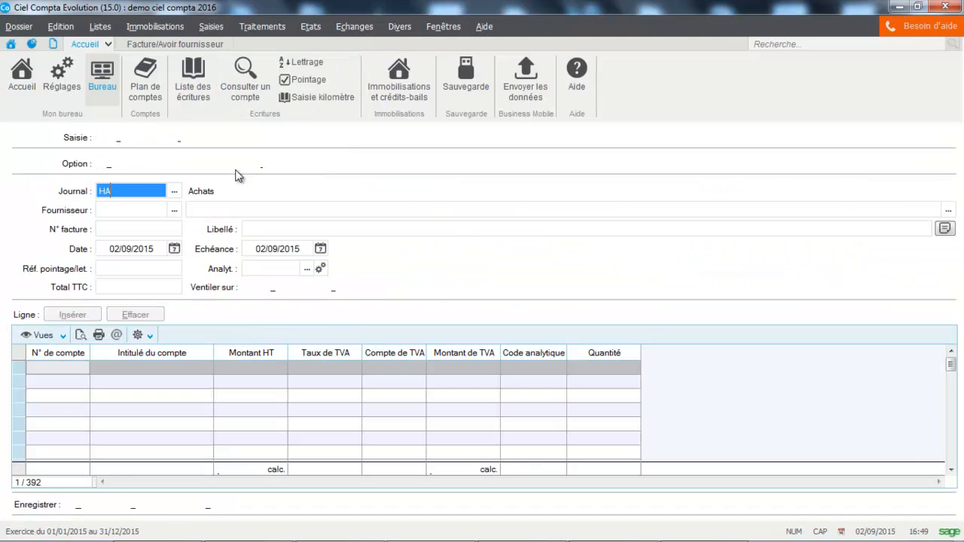
{"action": "left_click", "coordinate": [130, 203]}
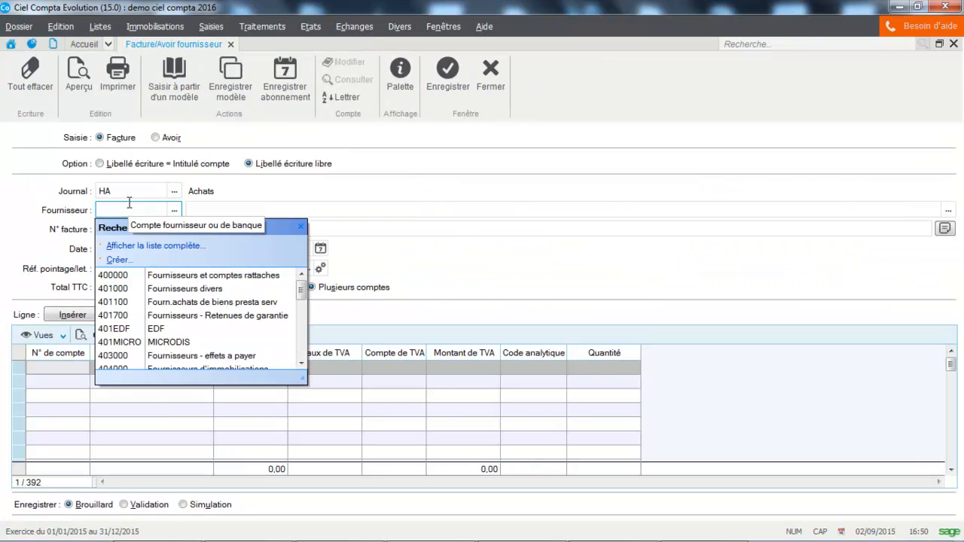
{"action": "type", "text": "'"}
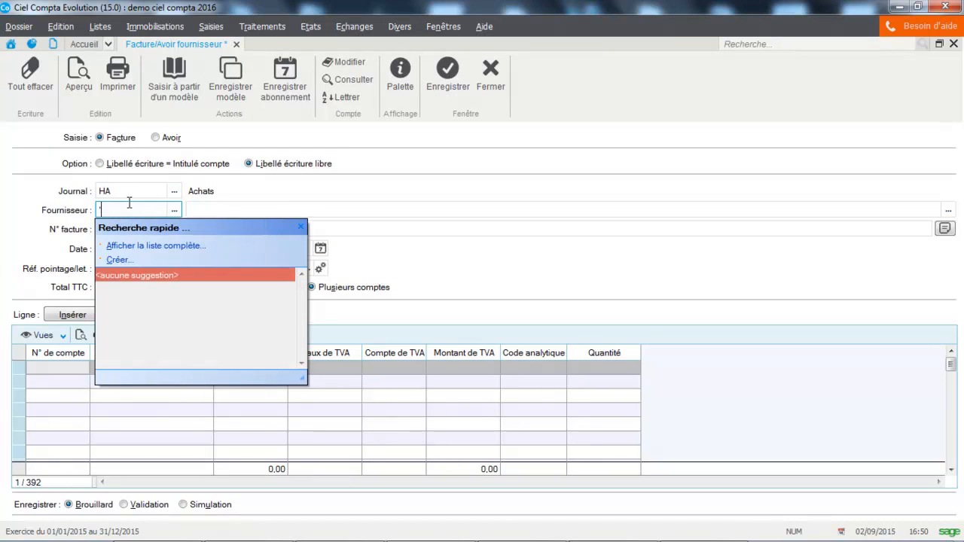
{"action": "type", "text": "à"}
{"action": "key", "text": "BackSpace"}
{"action": "key", "text": "BackSpace"}
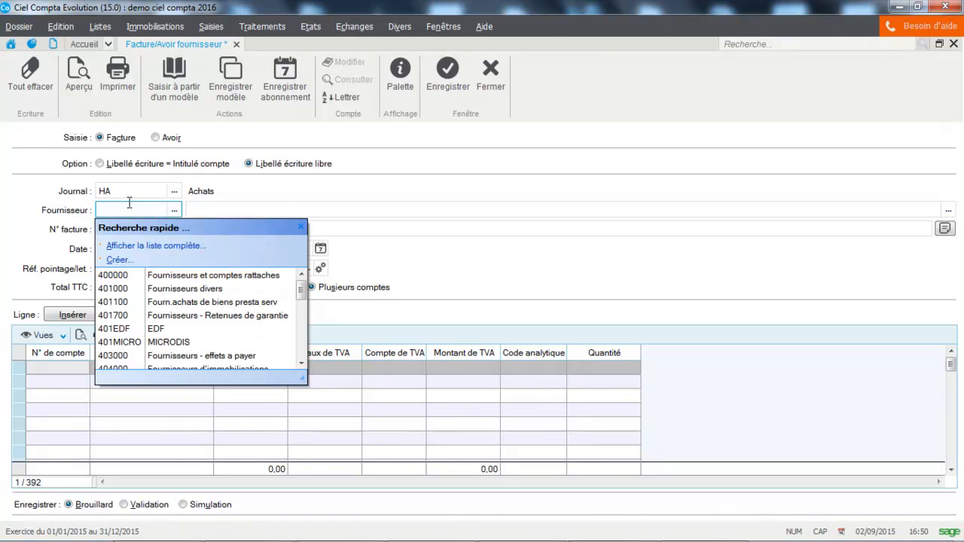
{"action": "type", "text": "401000"}
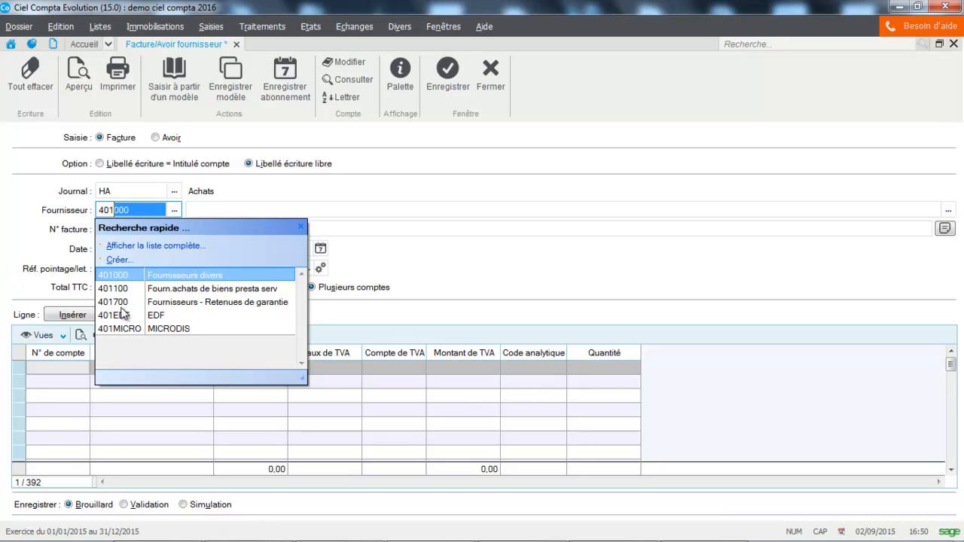
{"action": "left_click", "coordinate": [120, 329]}
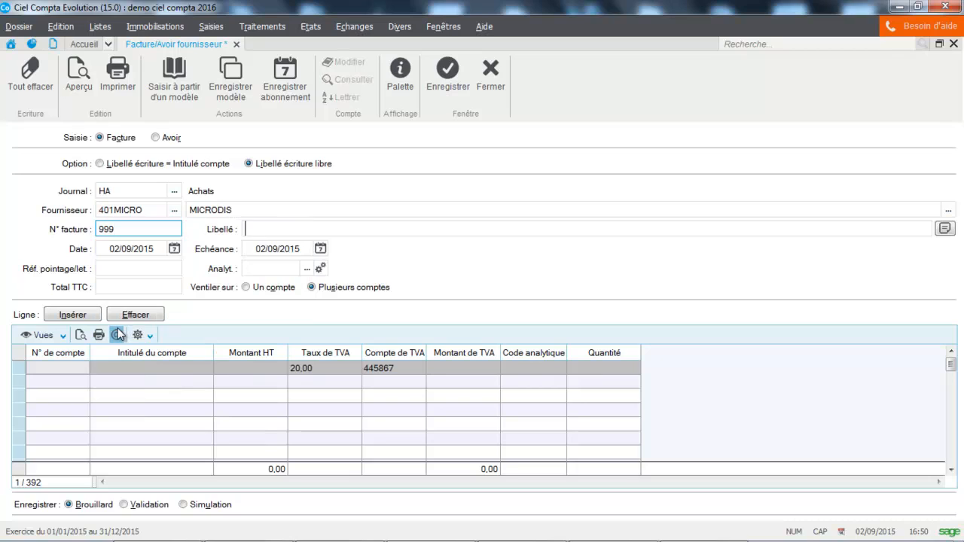
Set the invoice's tax-inclusive total to 300, allocate it to account 604000 and save the entry.
{"action": "left_click", "coordinate": [141, 285]}
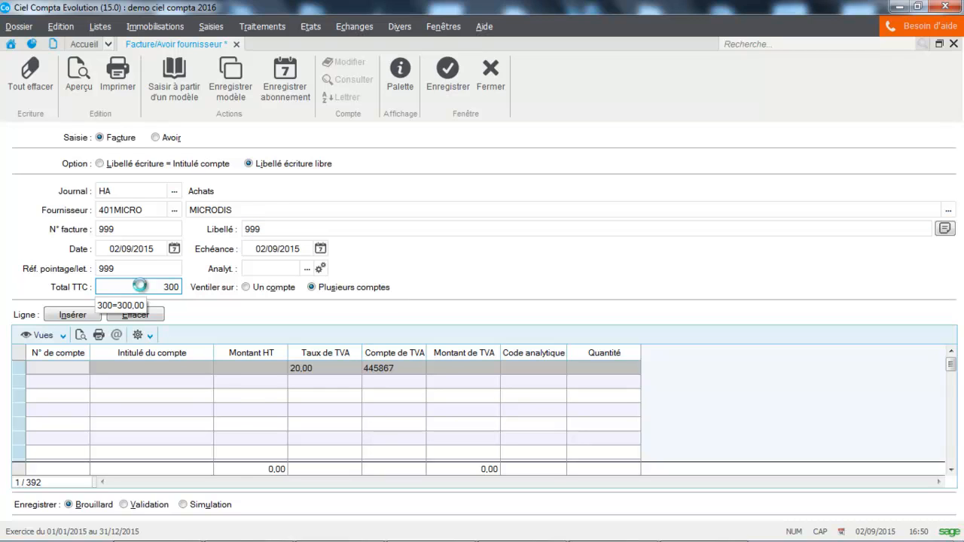
{"action": "key", "text": "Return"}
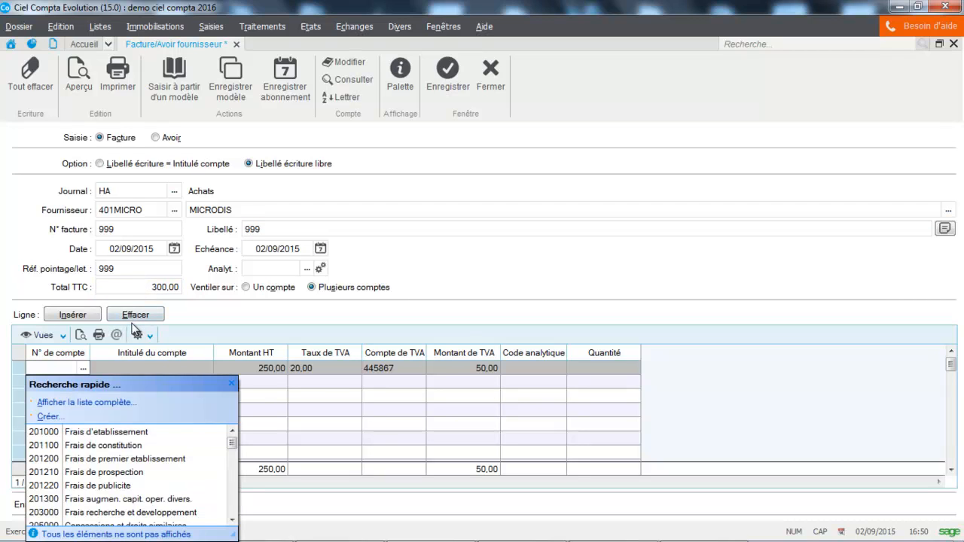
{"action": "type", "text": "604000"}
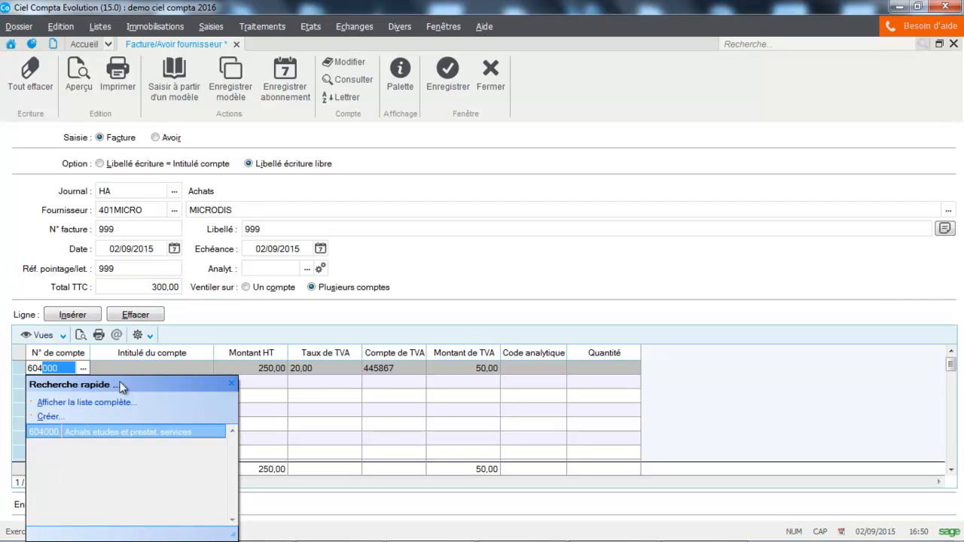
{"action": "left_click", "coordinate": [110, 434]}
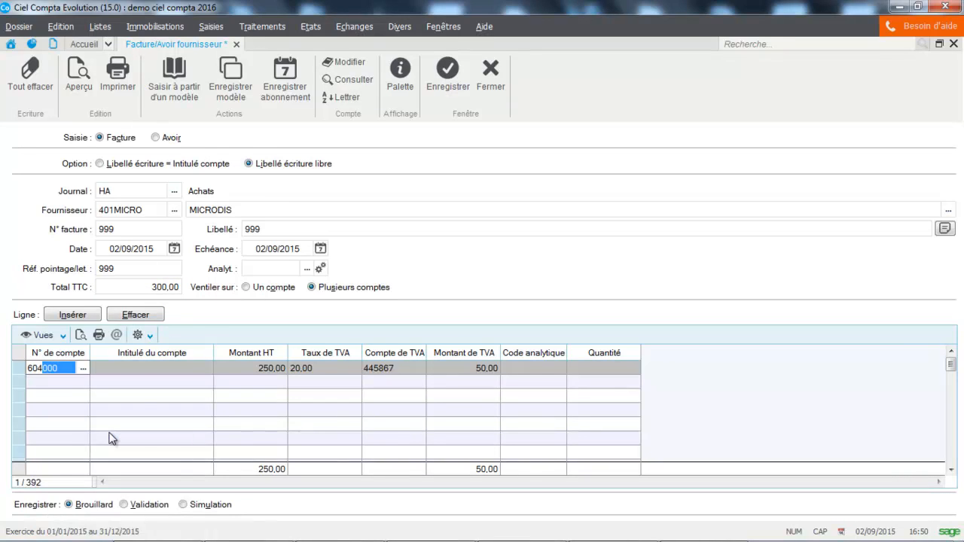
{"action": "key", "text": "Return"}
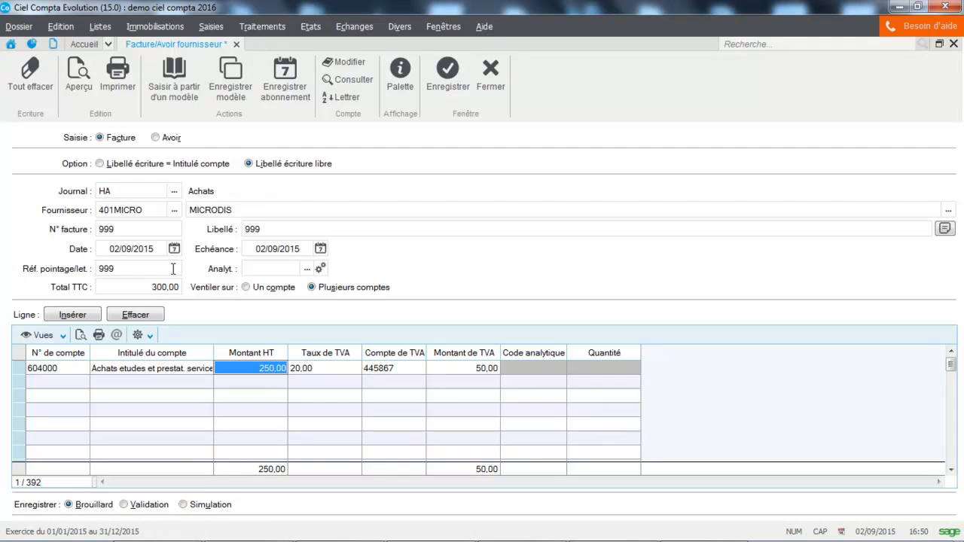
{"action": "left_click", "coordinate": [448, 75]}
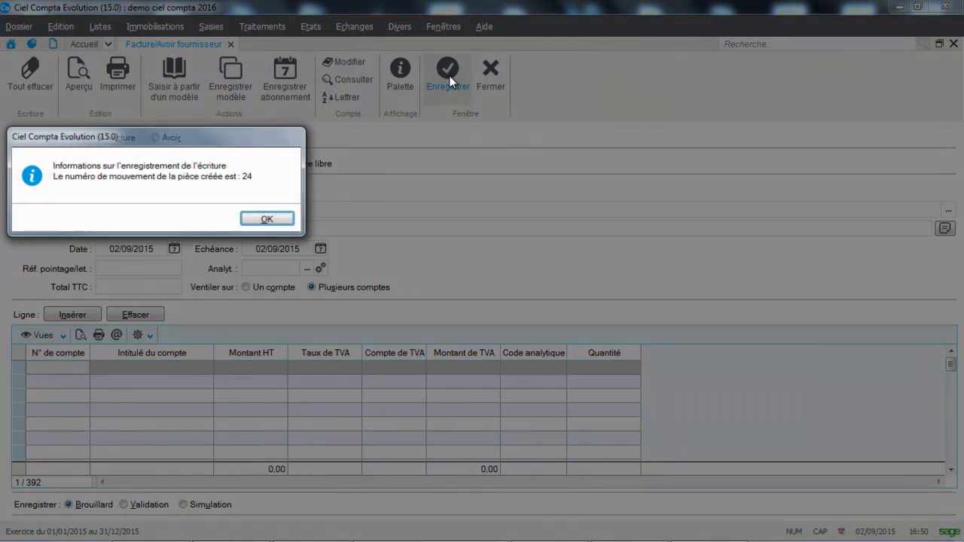
{"action": "left_click", "coordinate": [262, 217]}
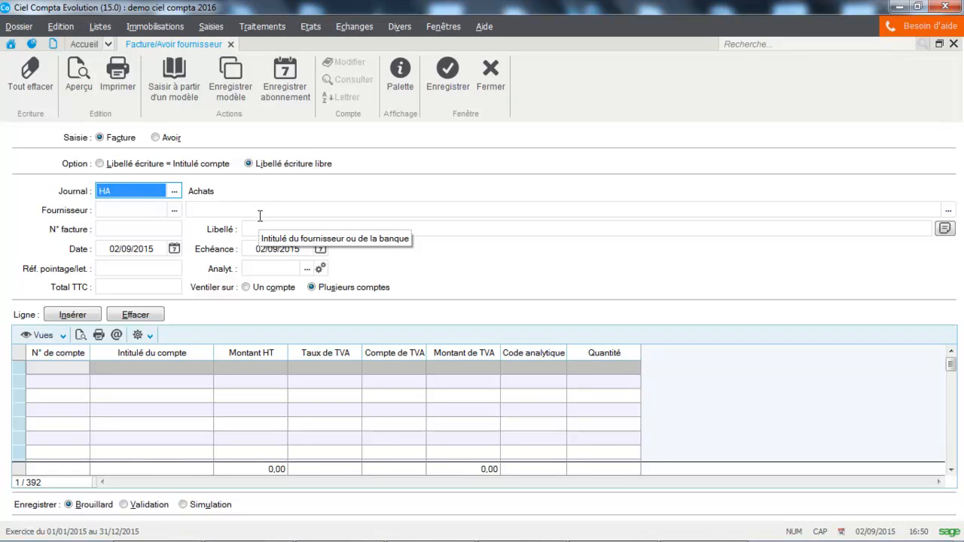
Start a standard entry in journal BQ with the label REGLEMENT MICRODIS.
{"action": "left_click", "coordinate": [212, 27]}
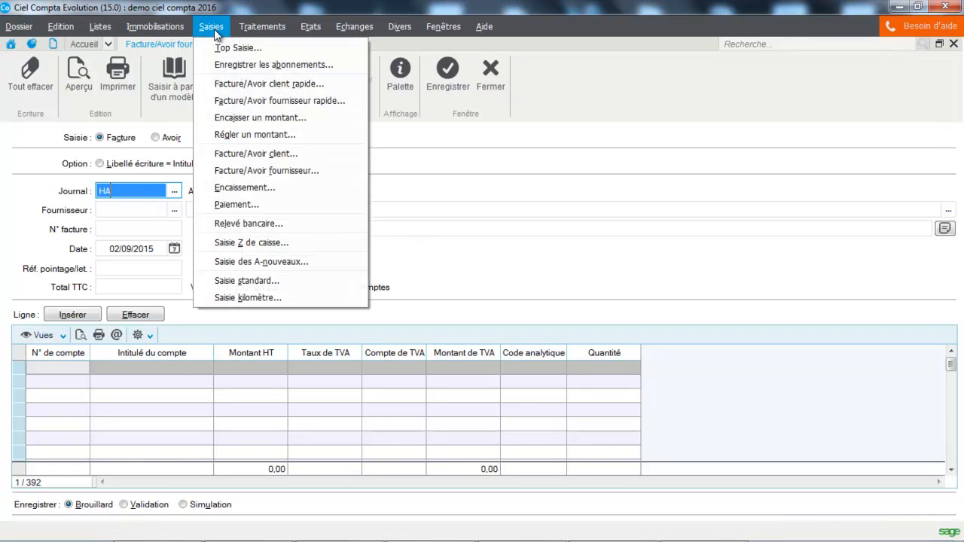
{"action": "left_click", "coordinate": [220, 282]}
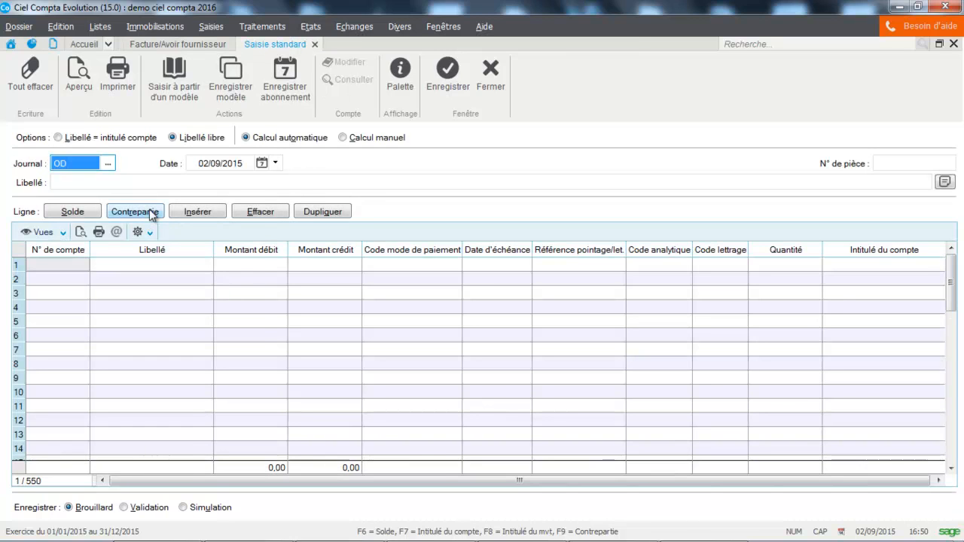
{"action": "type", "text": "BQ"}
{"action": "key", "text": "Tab"}
{"action": "key", "text": "Tab"}
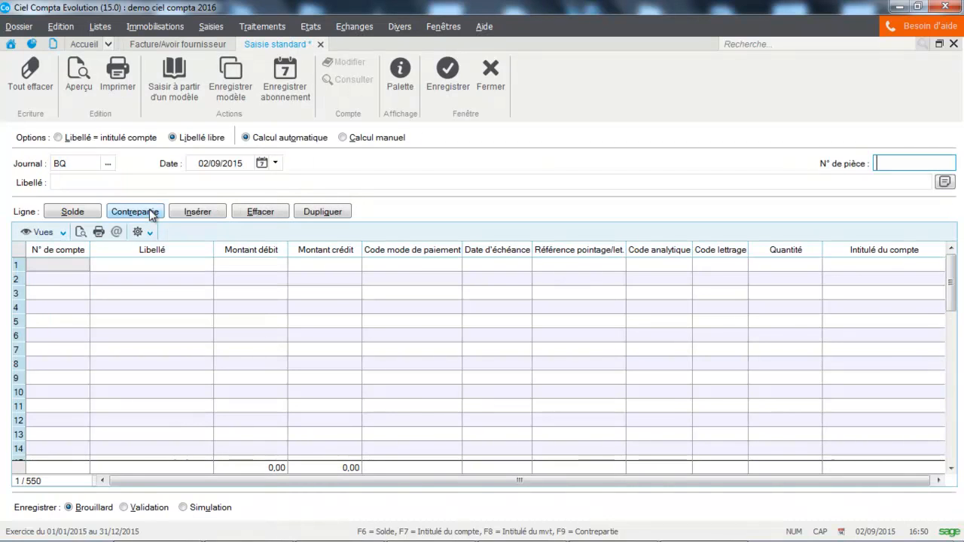
{"action": "key", "text": "Tab"}
{"action": "type", "text": "REGLE"}
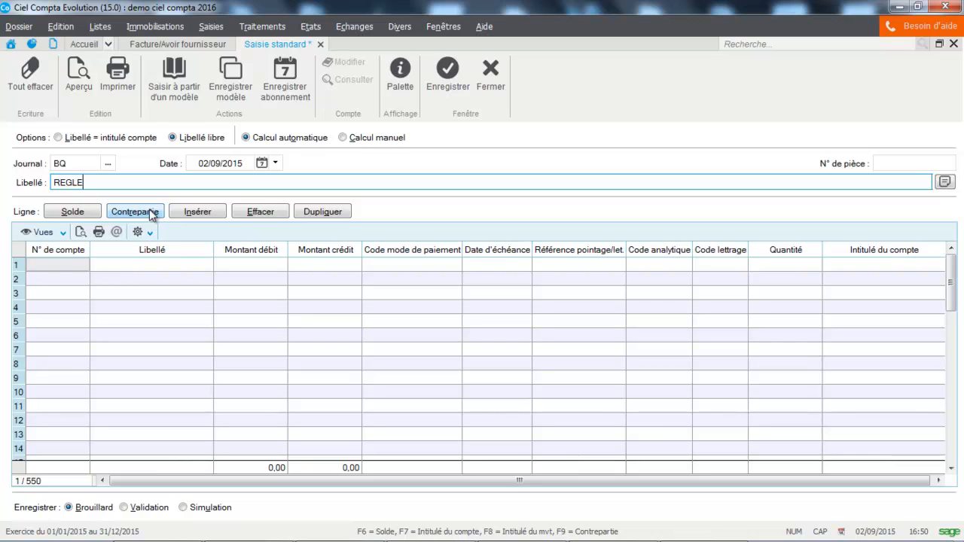
{"action": "type", "text": "MENT MICRODIS"}
Fill the first entry line with account 401MICRO and a debit of 299,50.
{"action": "left_click", "coordinate": [75, 266]}
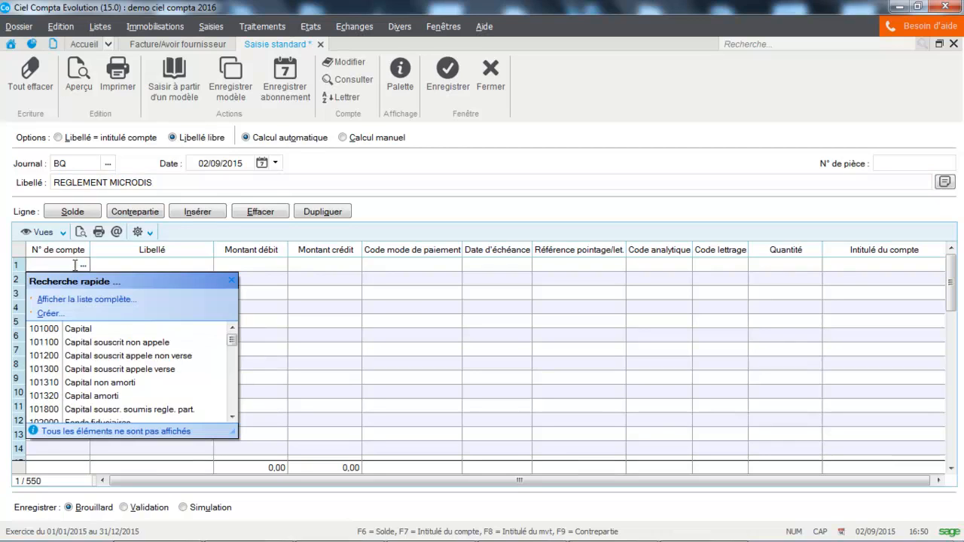
{"action": "type", "text": "401000"}
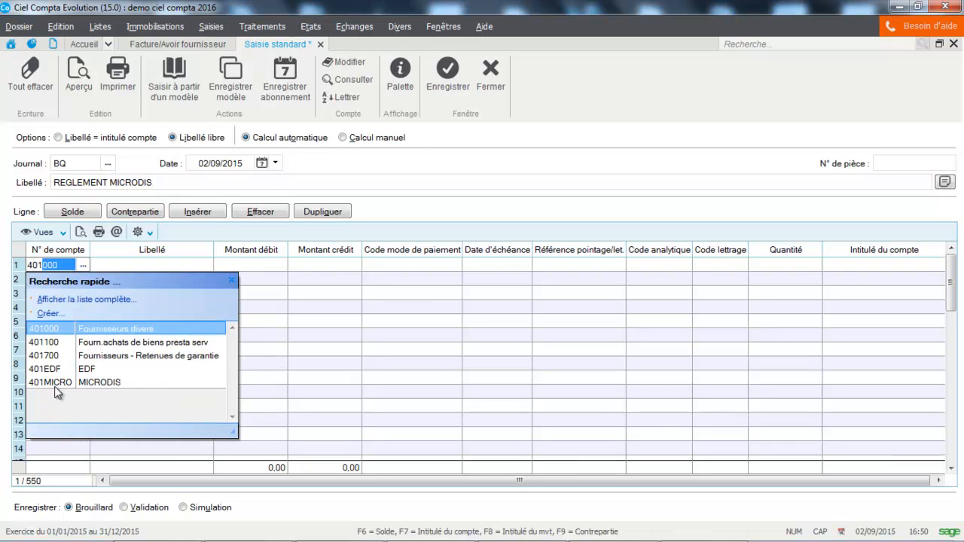
{"action": "left_click", "coordinate": [55, 383]}
{"action": "key", "text": "Tab"}
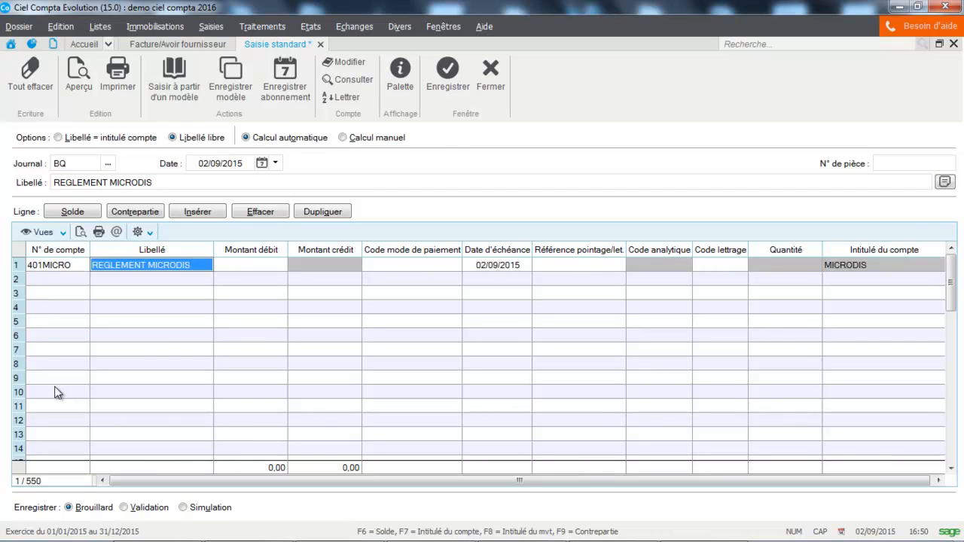
{"action": "key", "text": "Tab"}
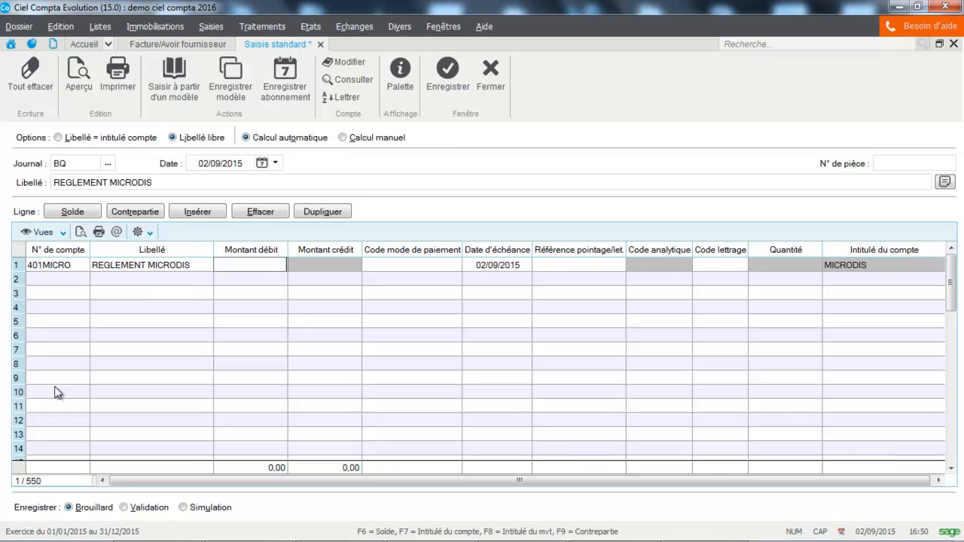
{"action": "type", "text": "299"}
{"action": "key", "text": "Caps_Lock"}
{"action": "type", "text": ",50"}
{"action": "key", "text": "Tab"}
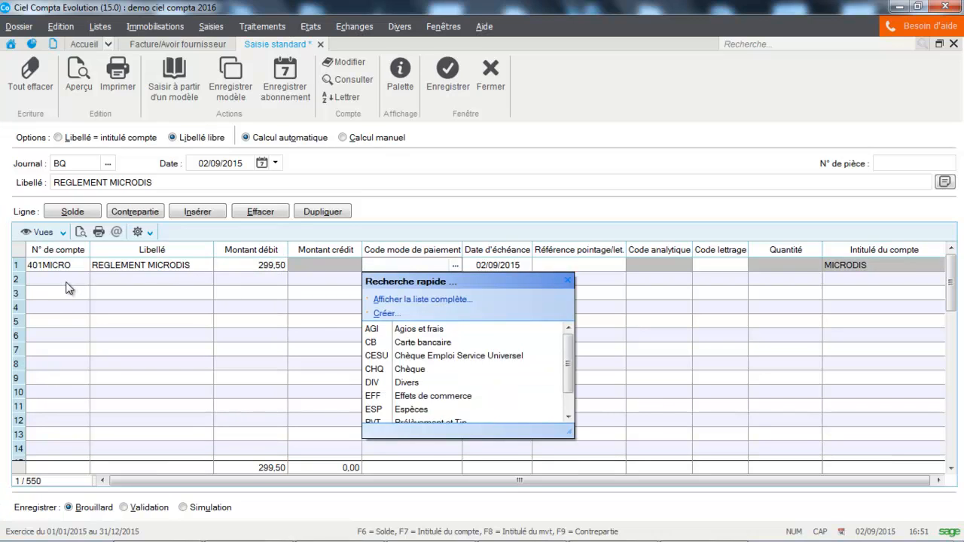
Balance the payment with an automatic counterpart line, save the entry and close the standard entry window.
{"action": "left_click", "coordinate": [136, 213]}
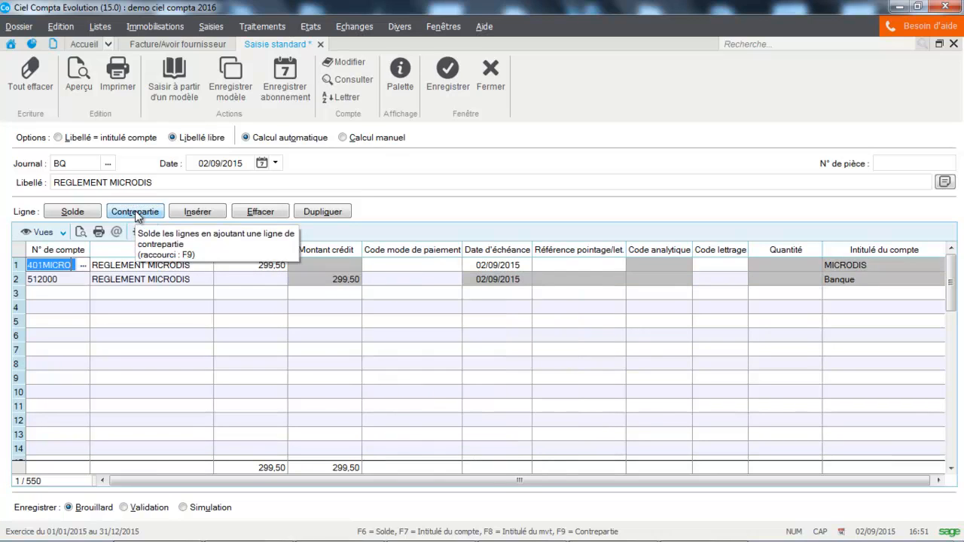
{"action": "left_click", "coordinate": [446, 73]}
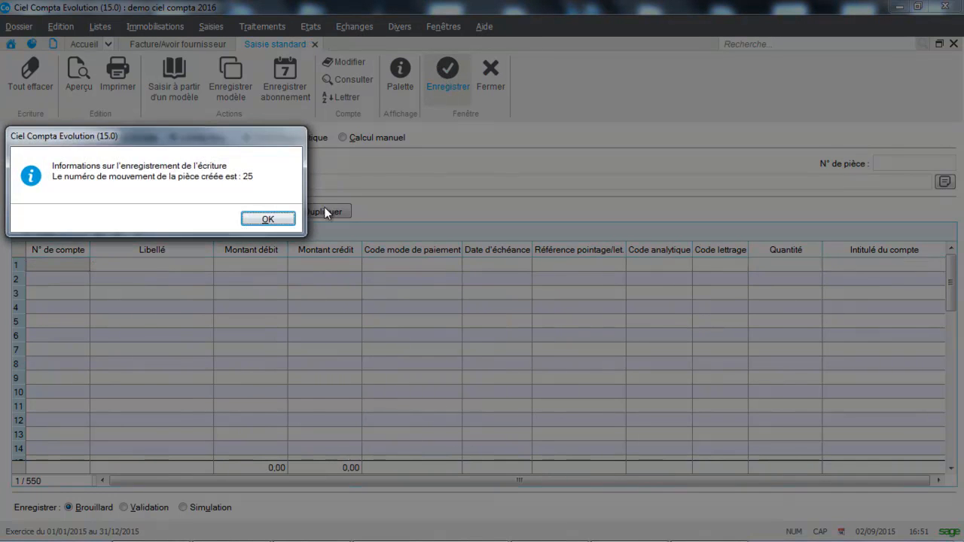
{"action": "left_click", "coordinate": [268, 218]}
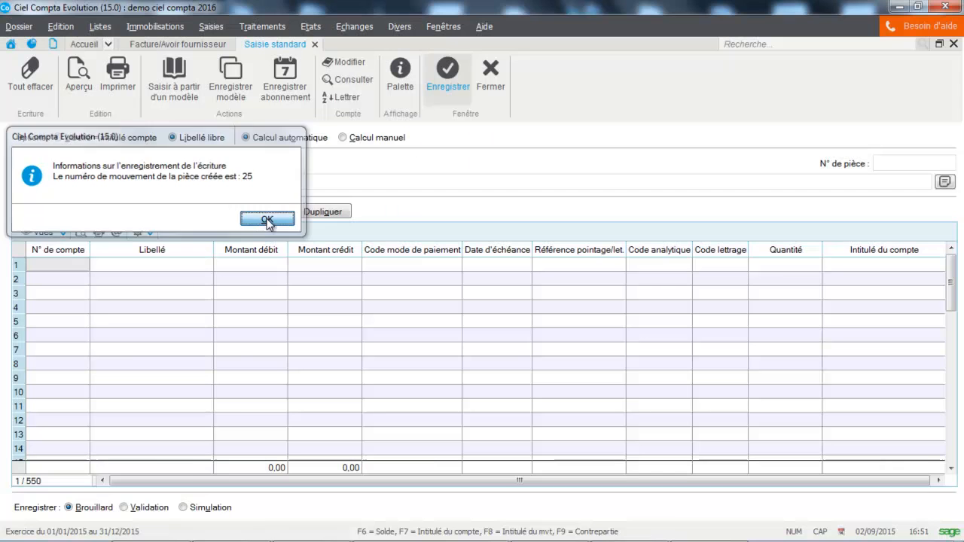
{"action": "left_click", "coordinate": [497, 71]}
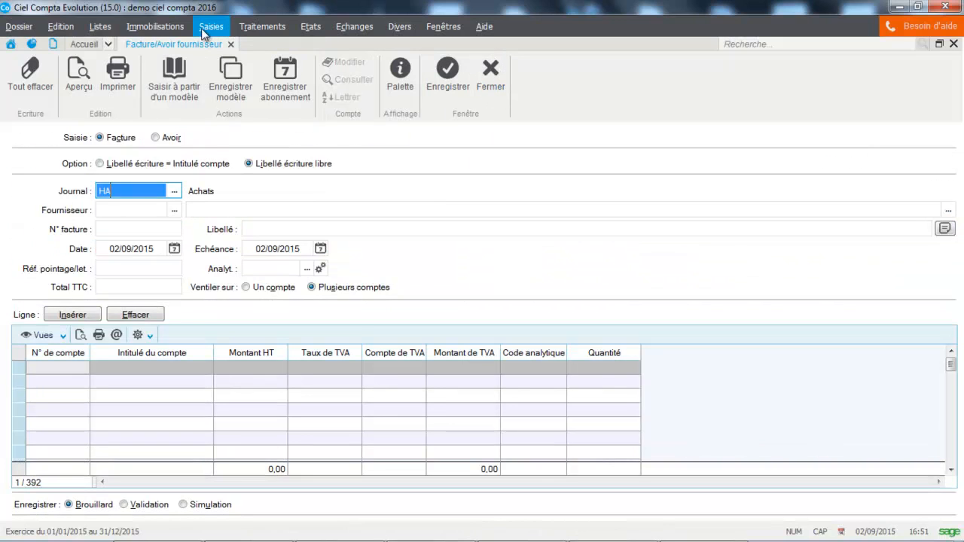
Open manual lettering and choose supplier account 401MICRO from the supplier accounts list.
{"action": "left_click", "coordinate": [256, 27]}
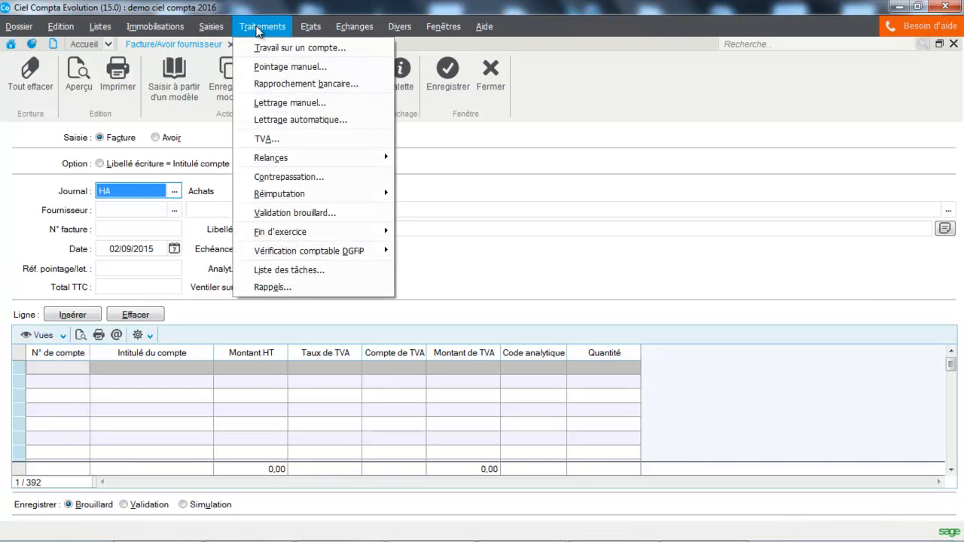
{"action": "left_click", "coordinate": [254, 102]}
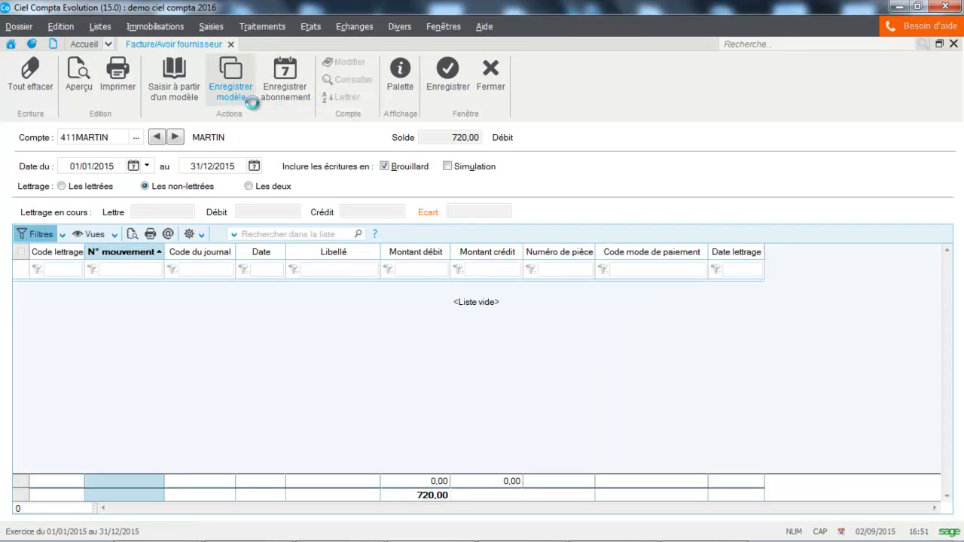
{"action": "left_click", "coordinate": [136, 138]}
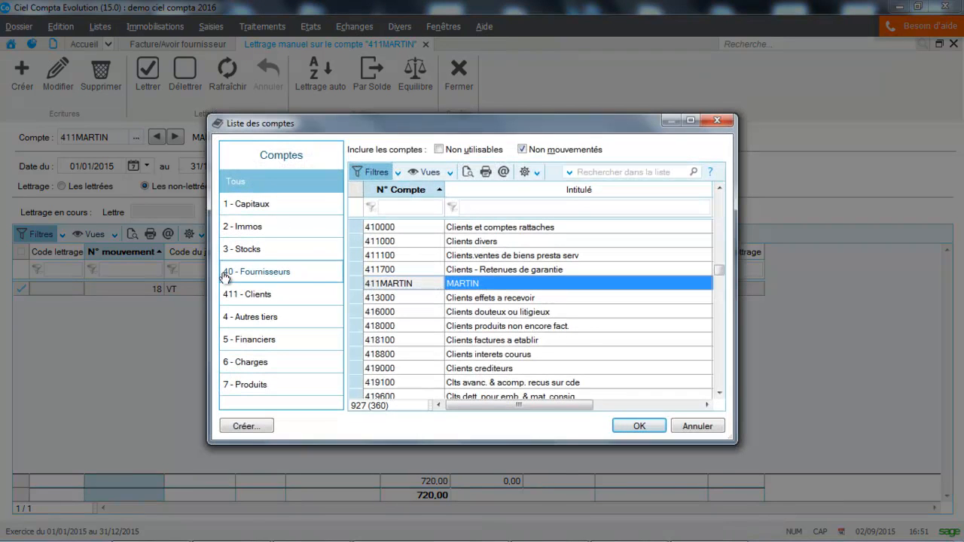
{"action": "left_click", "coordinate": [250, 277]}
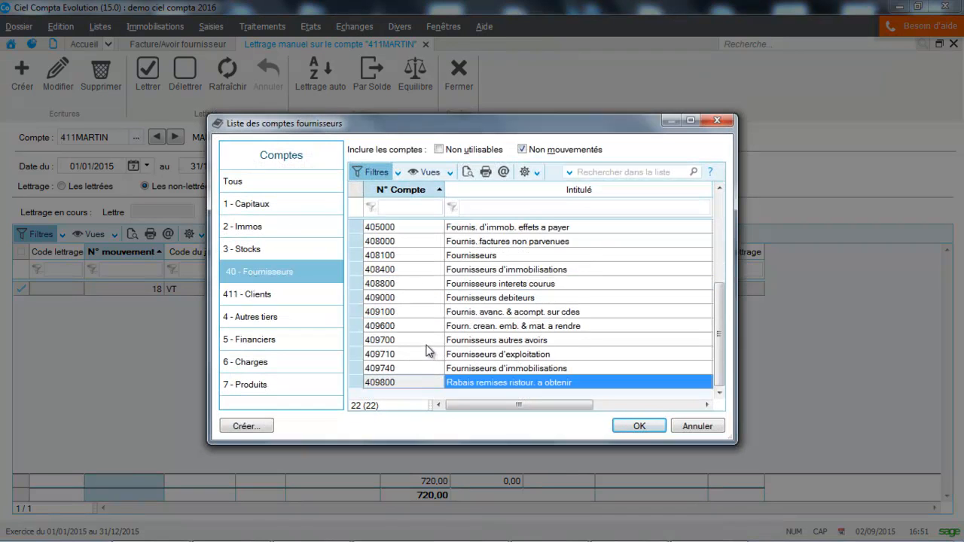
{"action": "left_click_drag", "start_coordinate": [719, 328], "coordinate": [720, 257]}
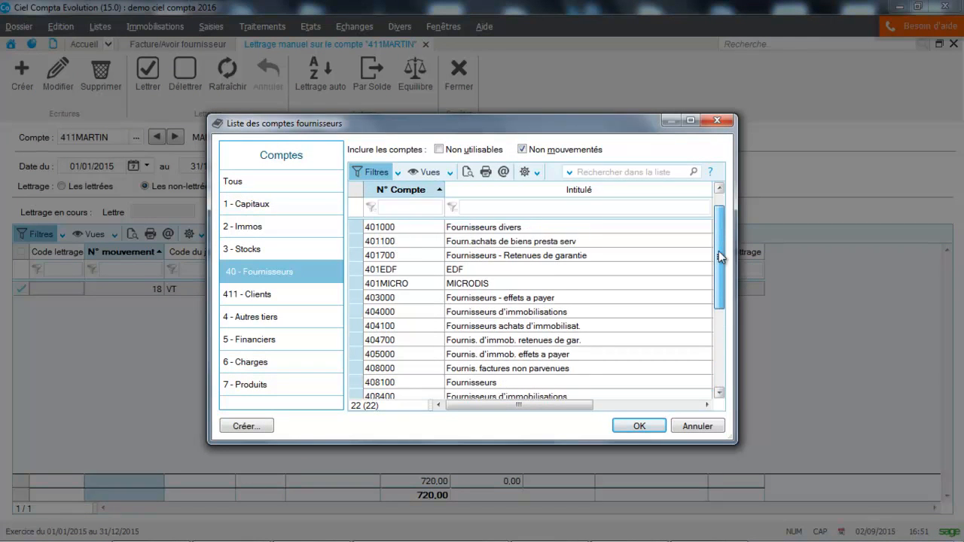
{"action": "double_click", "coordinate": [639, 285]}
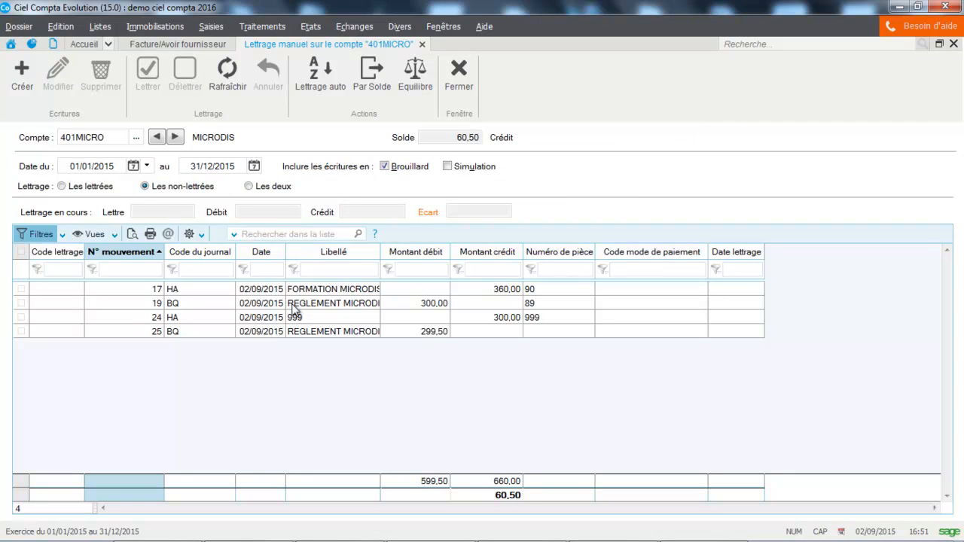
Letter the 300,00 MICRODIS invoice 999 together with the 299,50 payment in the manual lettering of account 401MICRO.
{"action": "left_click", "coordinate": [20, 317]}
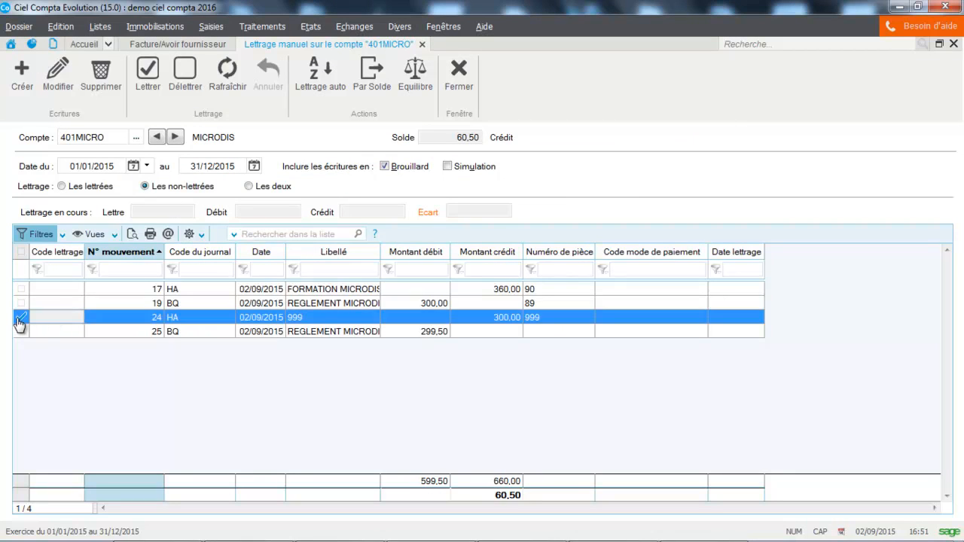
{"action": "left_click", "coordinate": [21, 331]}
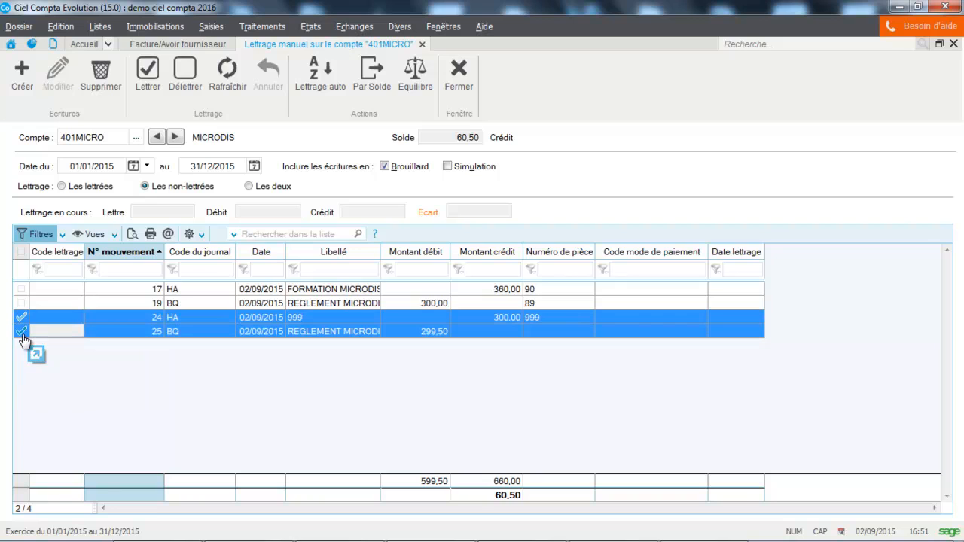
{"action": "left_click", "coordinate": [148, 70]}
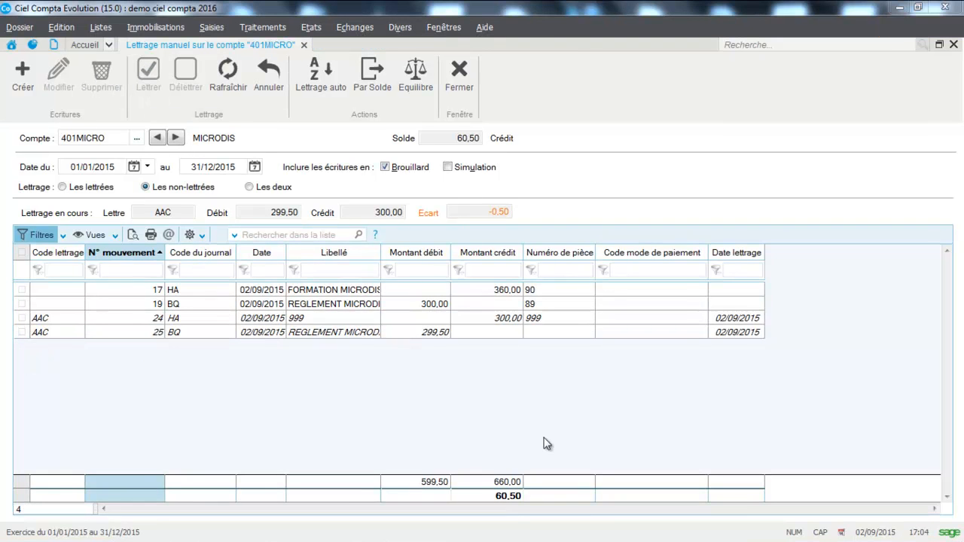
Close the unbalanced lettering by recording a balancing entry, with the option to view the entry before saving it.
{"action": "left_click", "coordinate": [458, 72]}
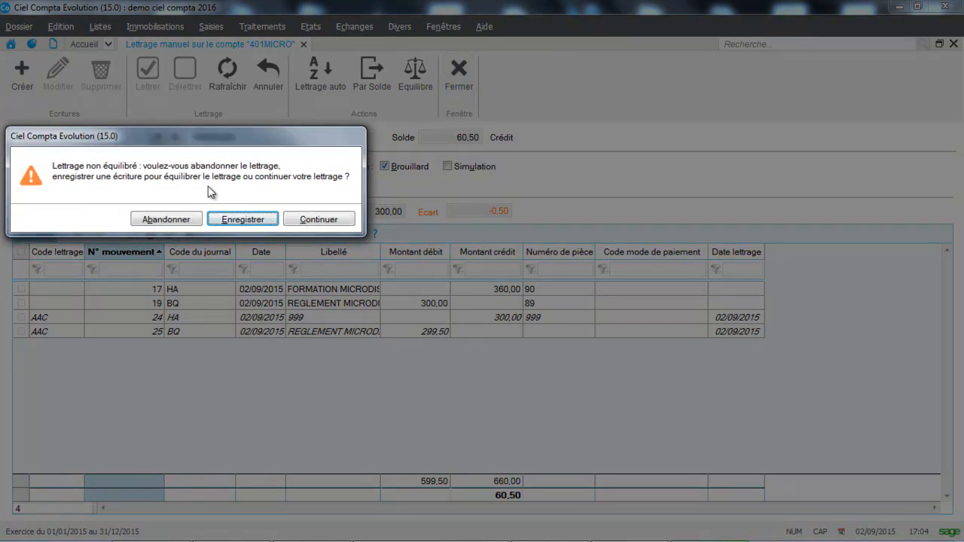
{"action": "left_click", "coordinate": [243, 219]}
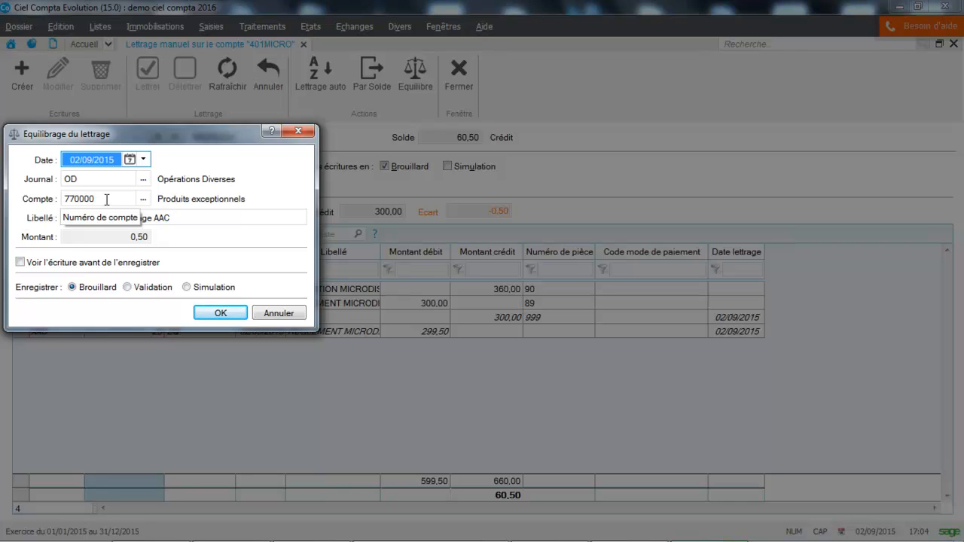
{"action": "left_click", "coordinate": [21, 262]}
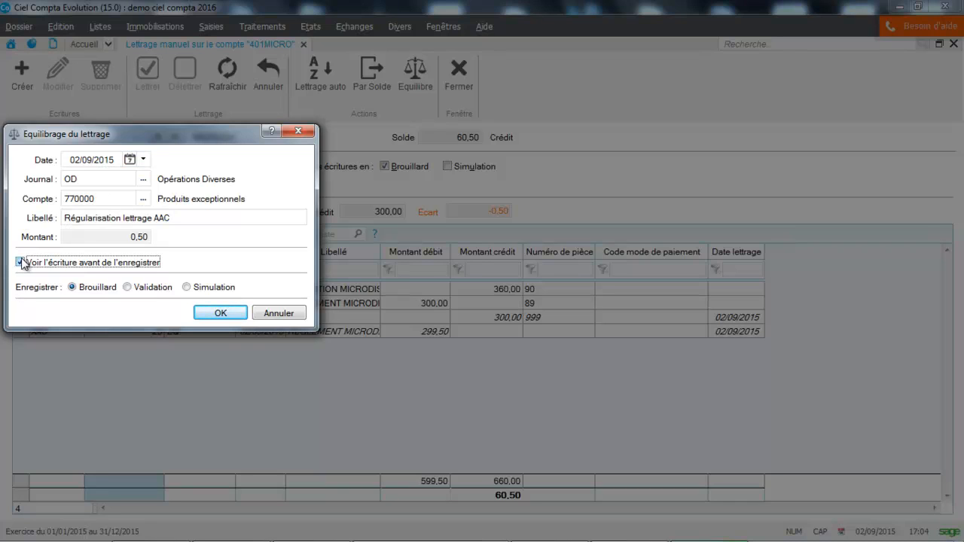
{"action": "left_click", "coordinate": [231, 312]}
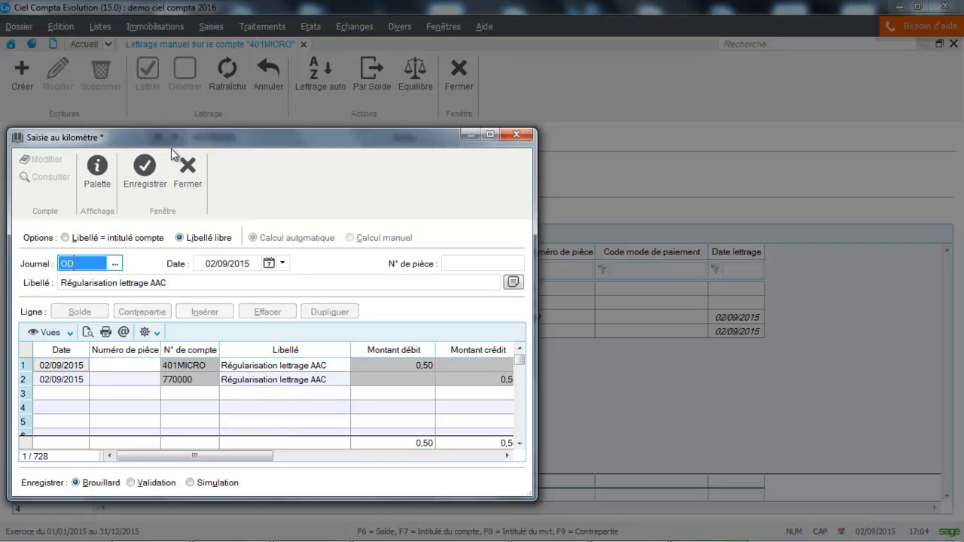
Save the 0,50 regularisation entry in journal OD and record the current lettering code.
{"action": "left_click", "coordinate": [149, 171]}
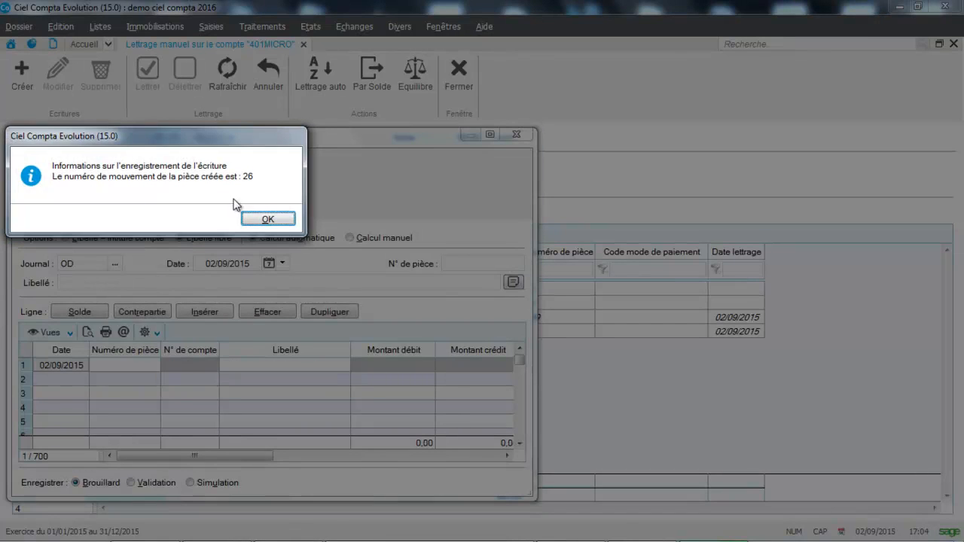
{"action": "left_click", "coordinate": [268, 218]}
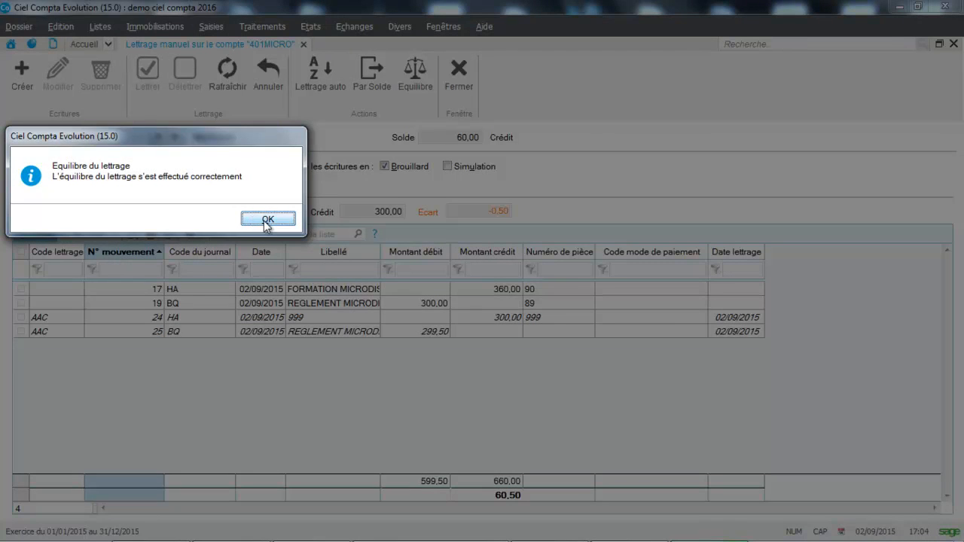
{"action": "left_click", "coordinate": [267, 220]}
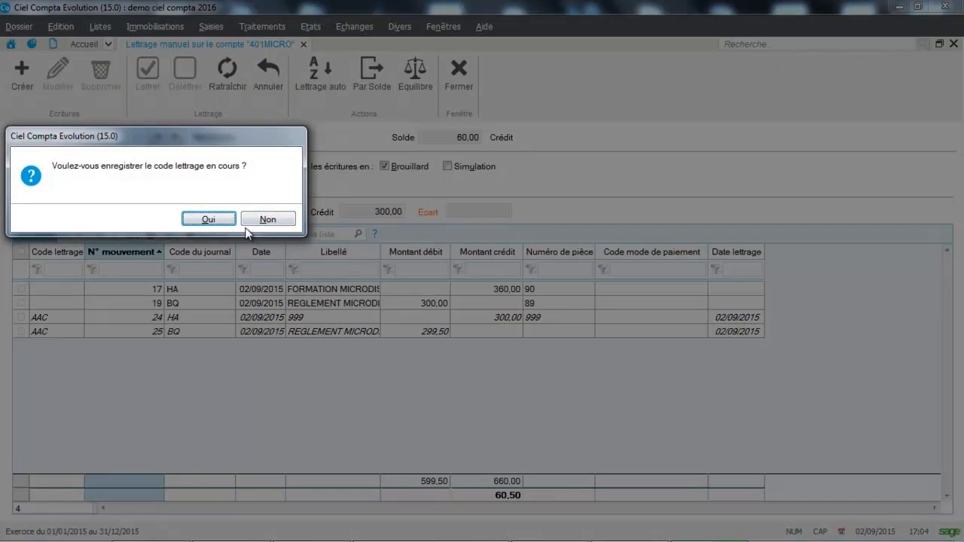
{"action": "left_click", "coordinate": [209, 219]}
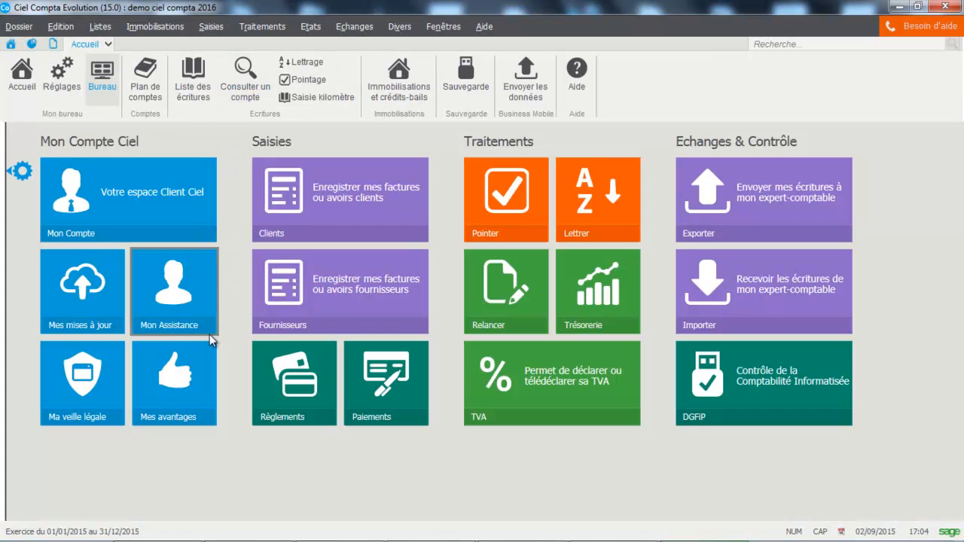
Open the list of entries to check the lettering regularisation movement in journal OD.
{"action": "left_click", "coordinate": [94, 27]}
{"action": "left_click", "coordinate": [106, 46]}
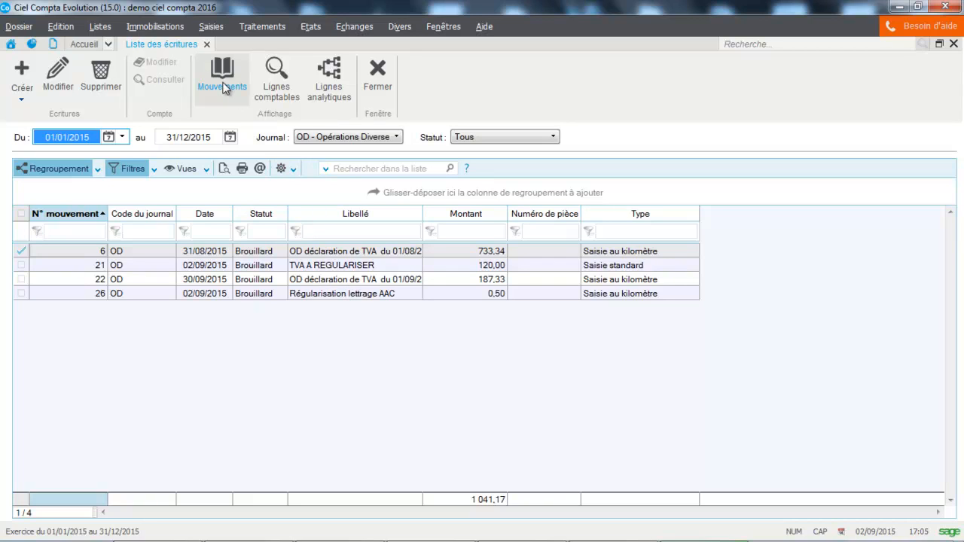
Check the maximum deviation allowed for lettering in the Règlement preferences and close its settings dialog.
{"action": "left_click", "coordinate": [18, 28]}
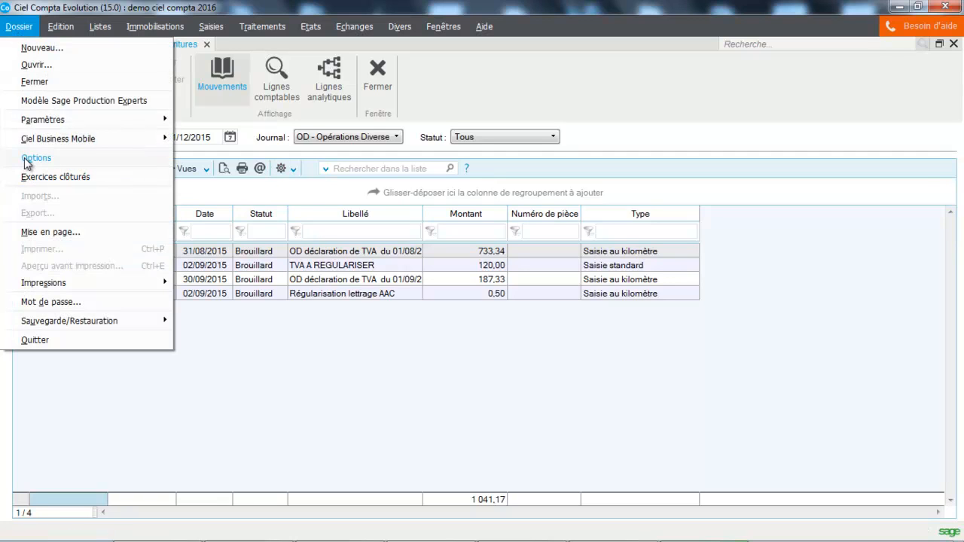
{"action": "mouse_move", "coordinate": [25, 158]}
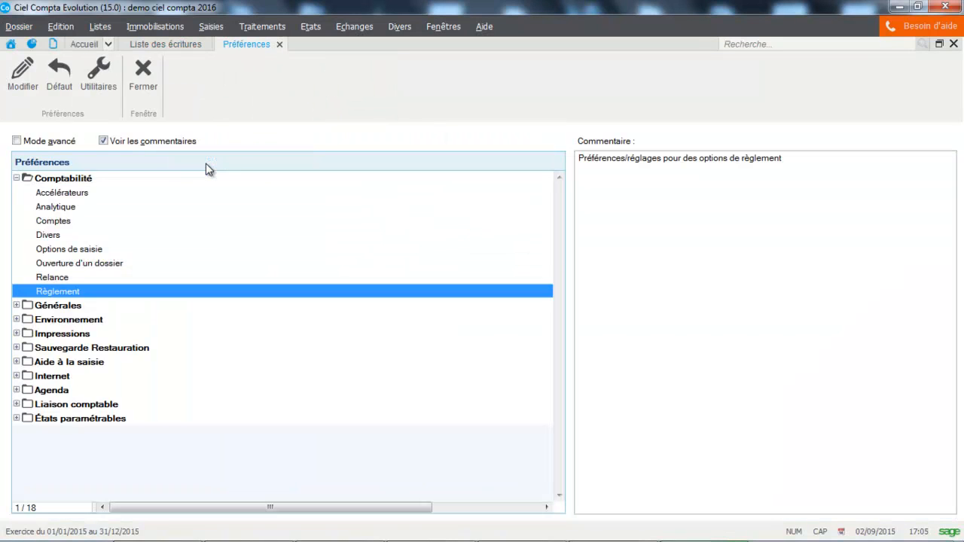
{"action": "double_click", "coordinate": [62, 293]}
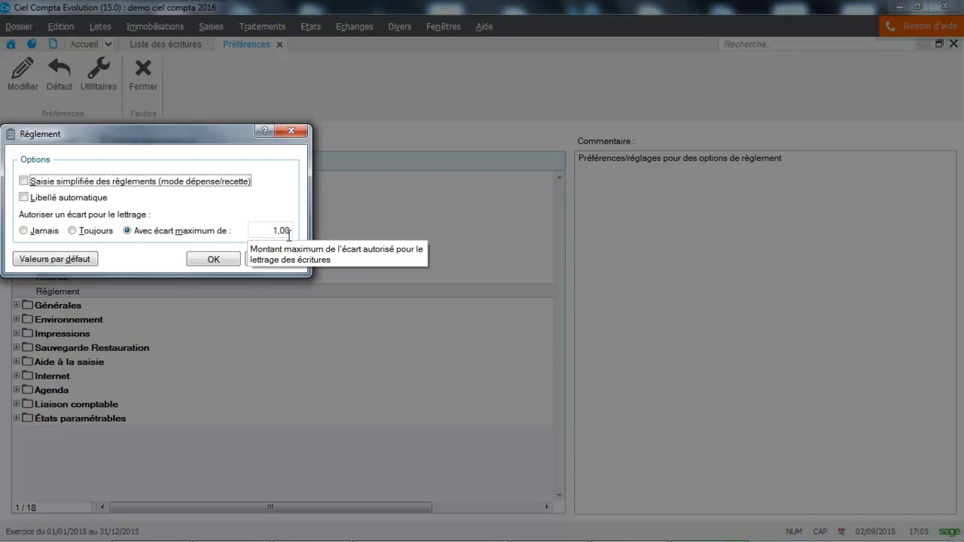
{"action": "left_click", "coordinate": [212, 259]}
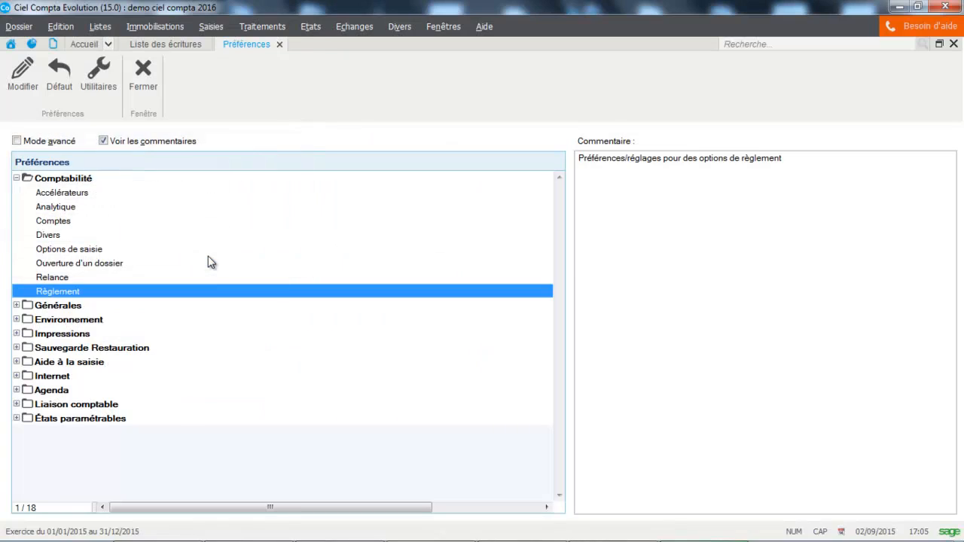
Check the lettering options of the last account under 411 - Clients in the chart of accounts, and close both the account and the chart.
{"action": "left_click", "coordinate": [260, 30]}
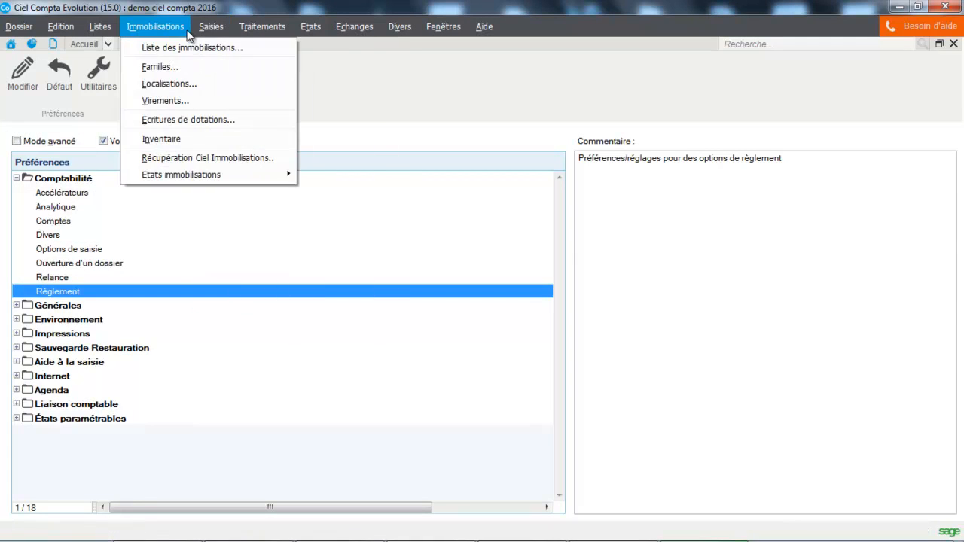
{"action": "mouse_move", "coordinate": [106, 32]}
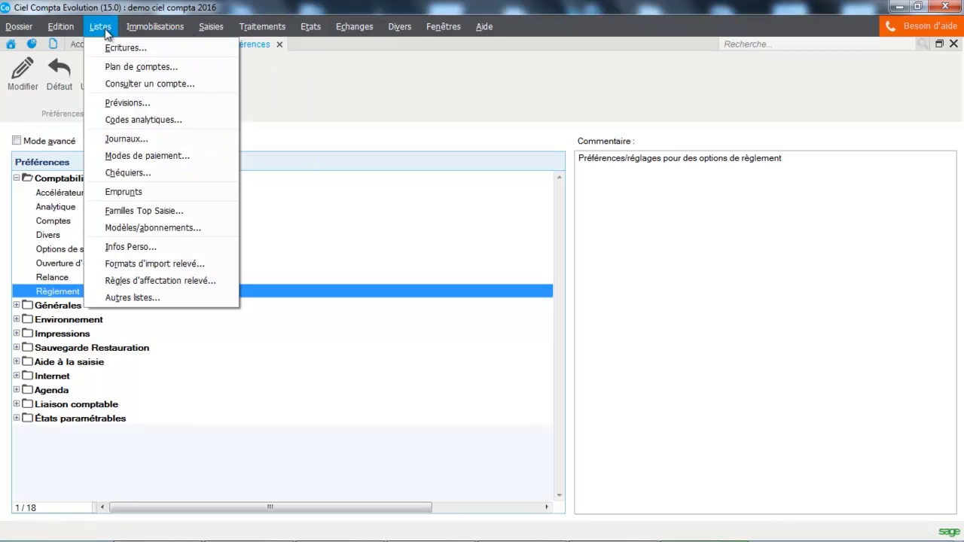
{"action": "left_click", "coordinate": [108, 66]}
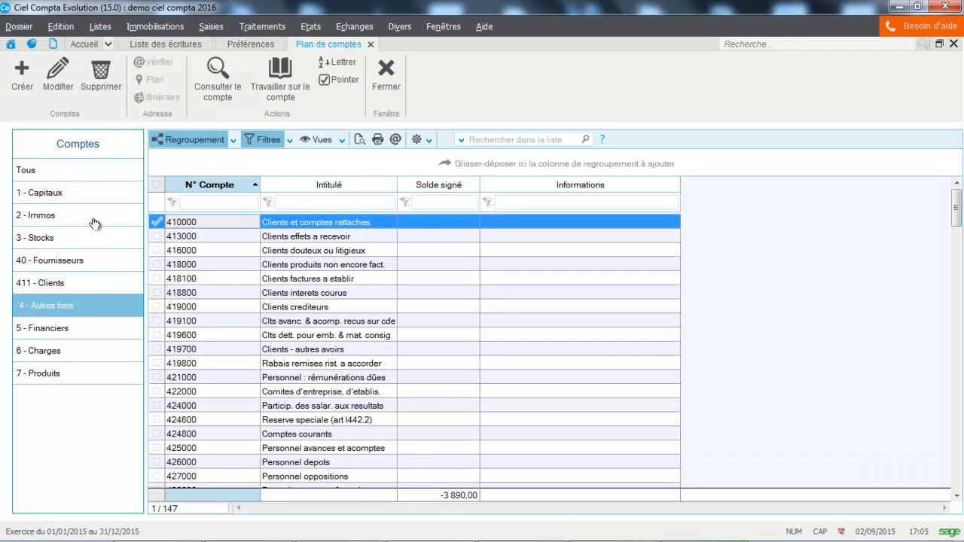
{"action": "left_click", "coordinate": [79, 281]}
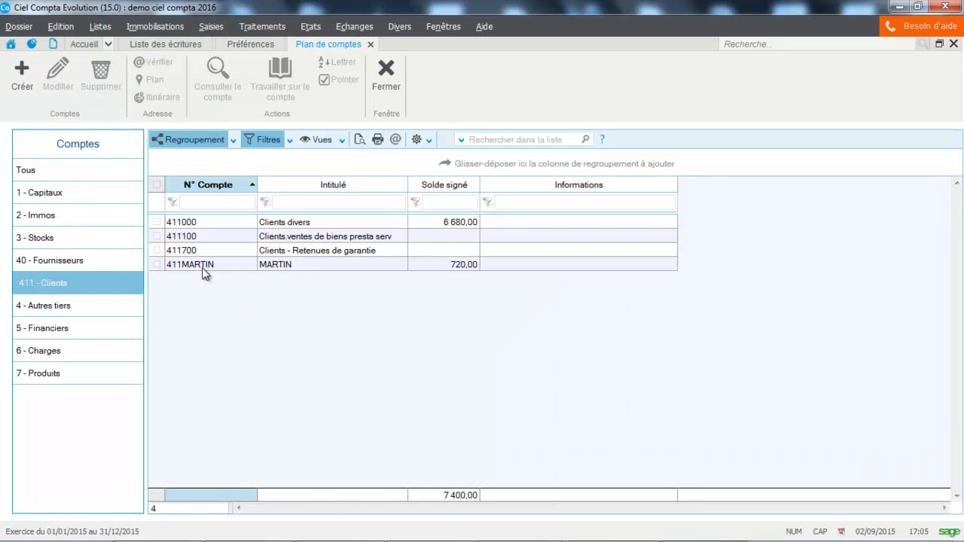
{"action": "left_click", "coordinate": [205, 266]}
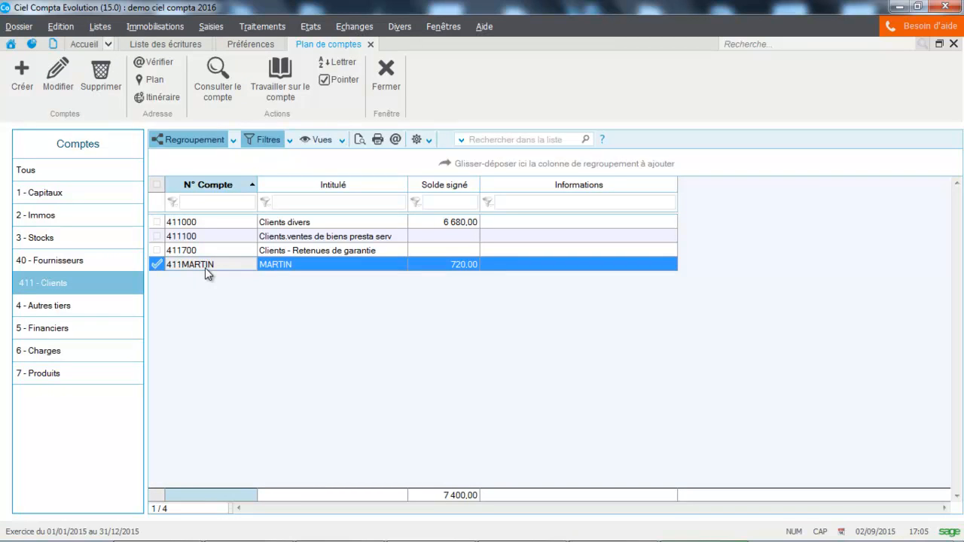
{"action": "double_click", "coordinate": [205, 268]}
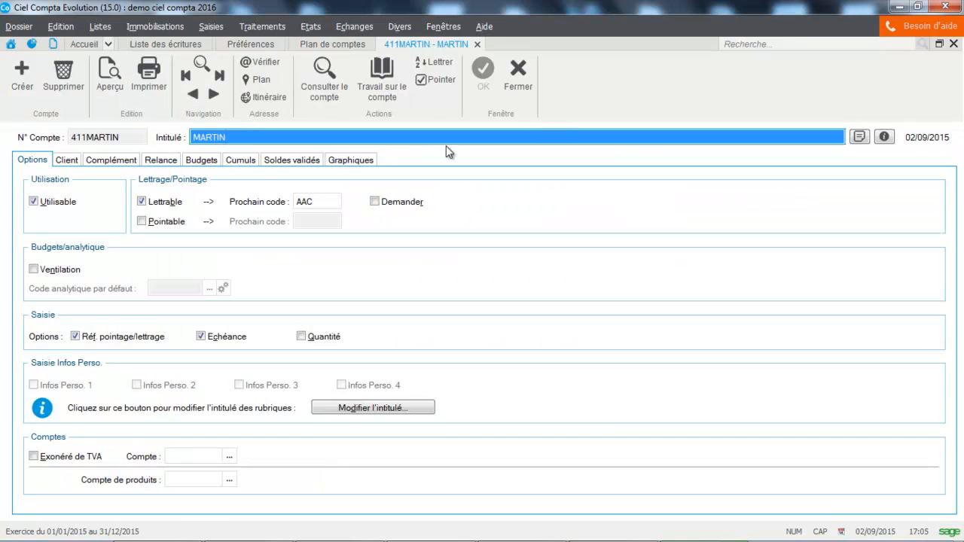
{"action": "left_click", "coordinate": [518, 76]}
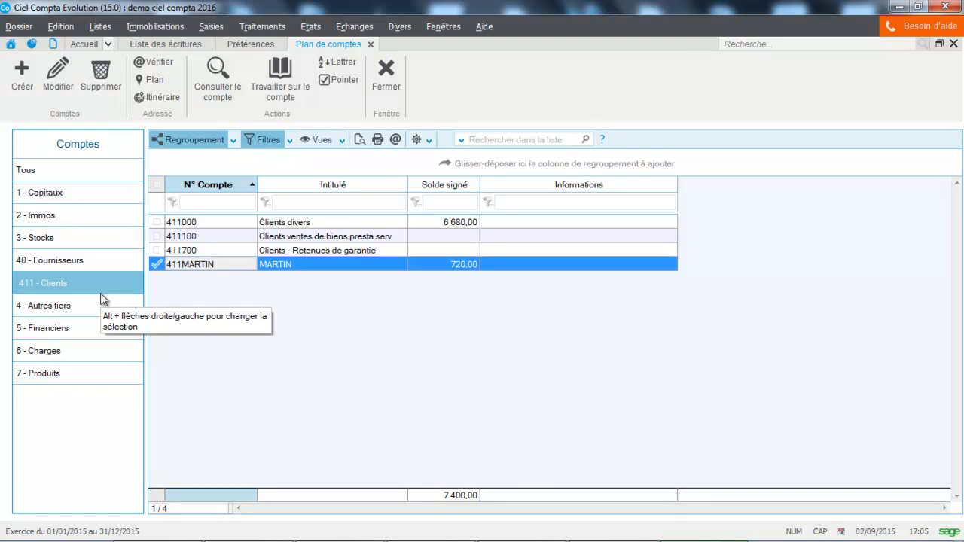
{"action": "left_click", "coordinate": [390, 79]}
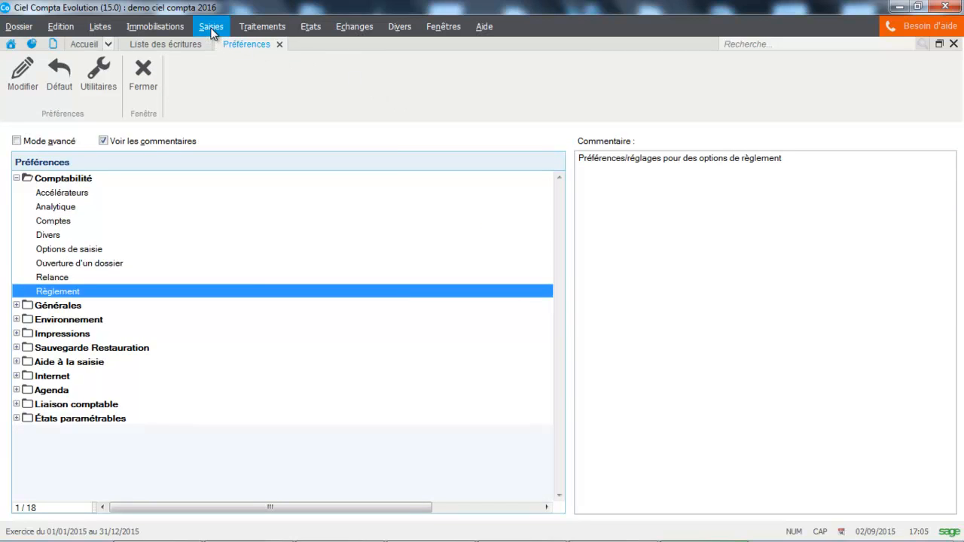
Reopen manual lettering on supplier account 401MICRO.
{"action": "left_click", "coordinate": [256, 27]}
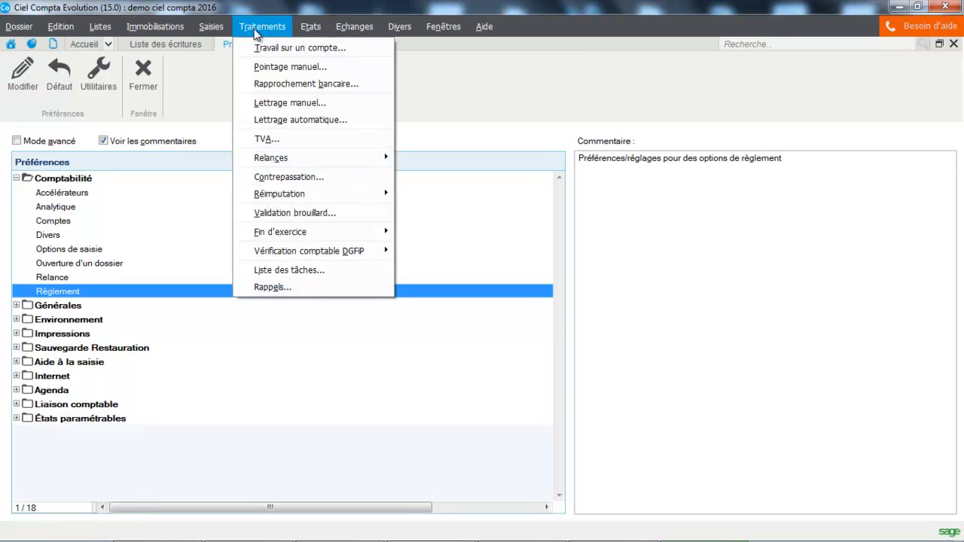
{"action": "left_click", "coordinate": [258, 102]}
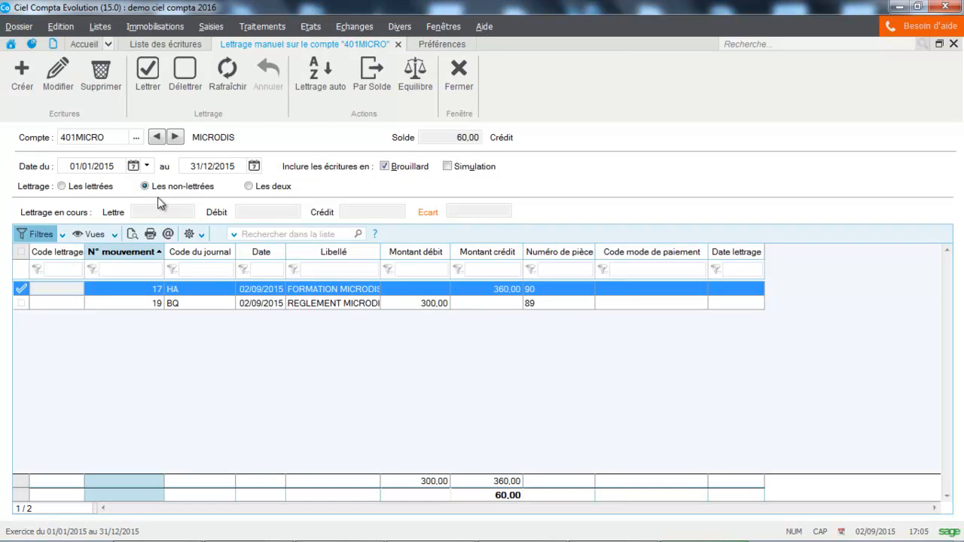